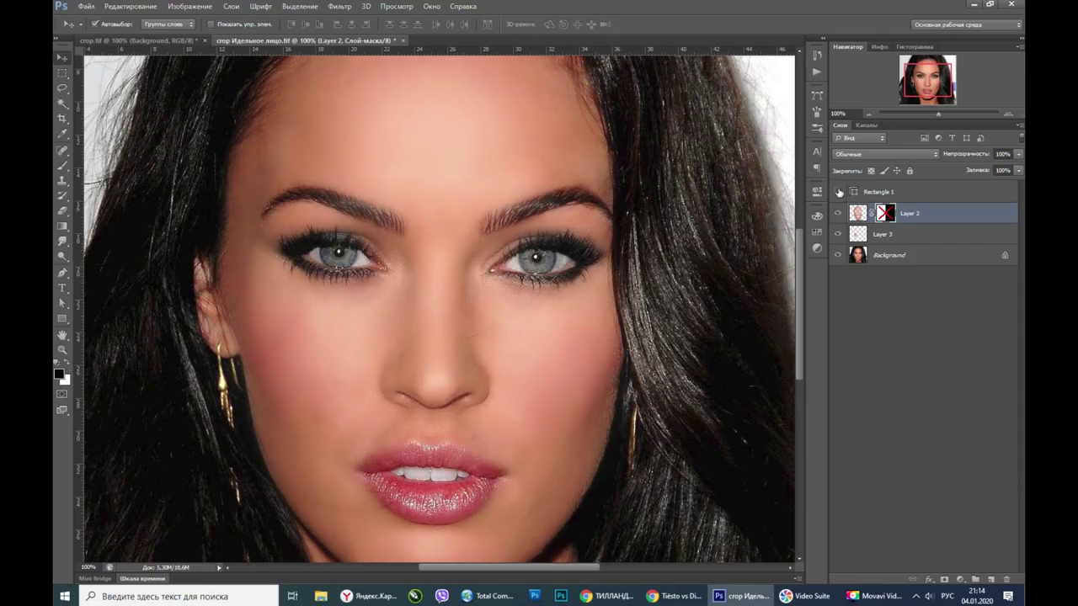
- Show the Rectangle 1 dividing line and re-enable the Layer 2 mask for the before/after split
{"action": "left_click", "coordinate": [839, 192]}
{"action": "left_click", "coordinate": [884, 213], "text": "shift"}
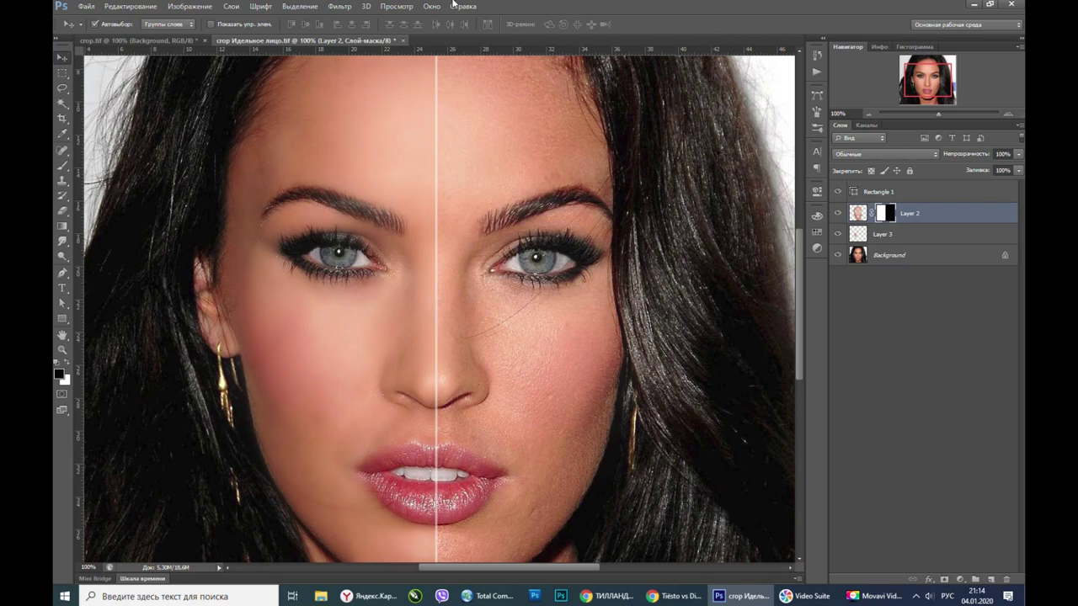
- Switch to crop.tif, zoom out to fit the face, and hide Layer 1 to show only the original
{"action": "left_click", "coordinate": [148, 39]}
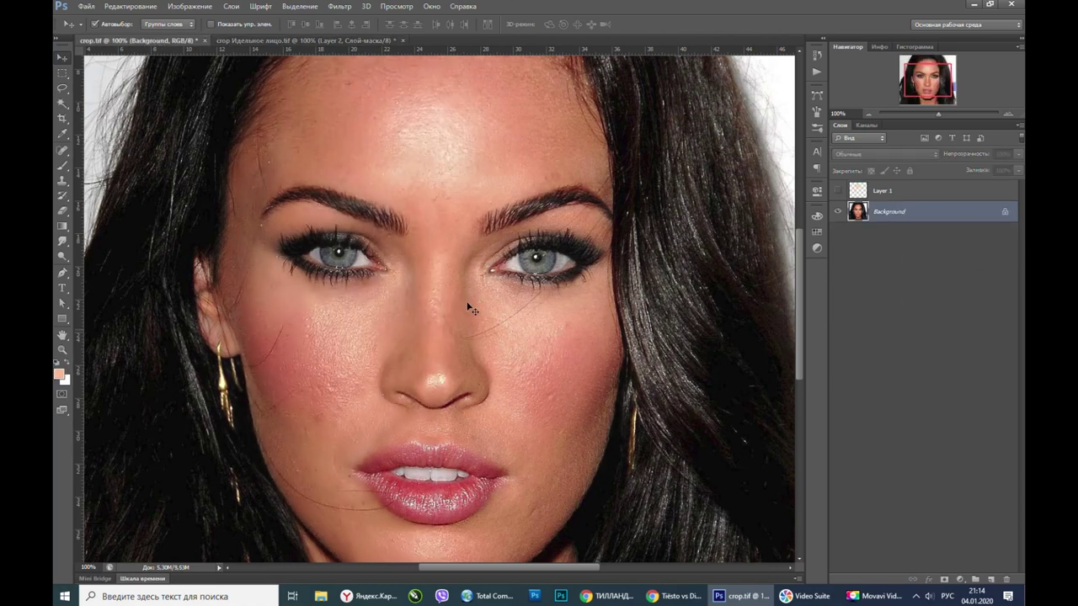
{"action": "left_click", "coordinate": [869, 114]}
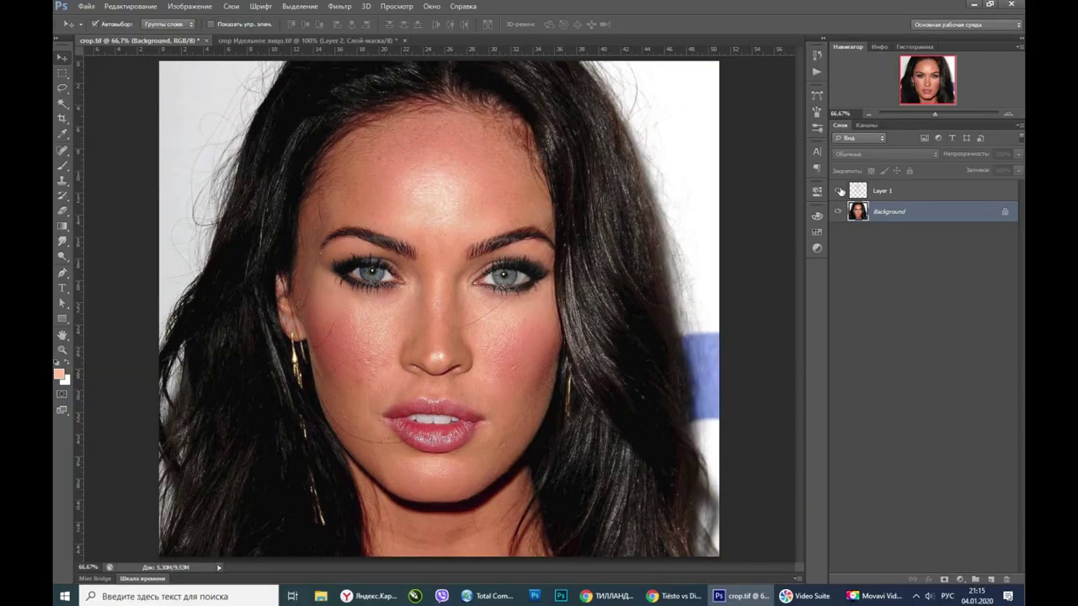
{"action": "left_click", "coordinate": [838, 192]}
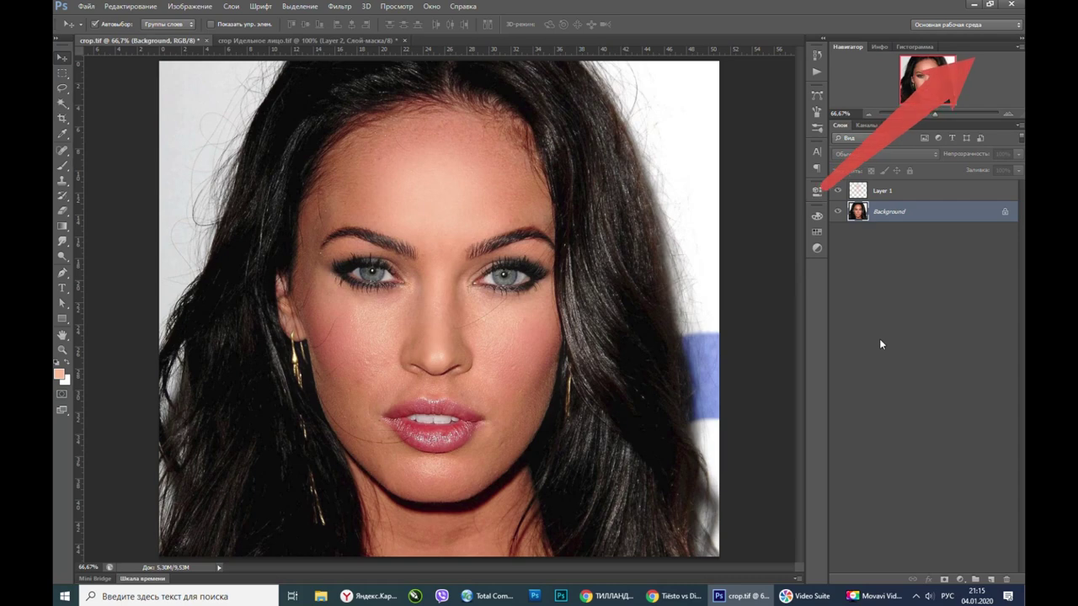
{"action": "left_click", "coordinate": [838, 191]}
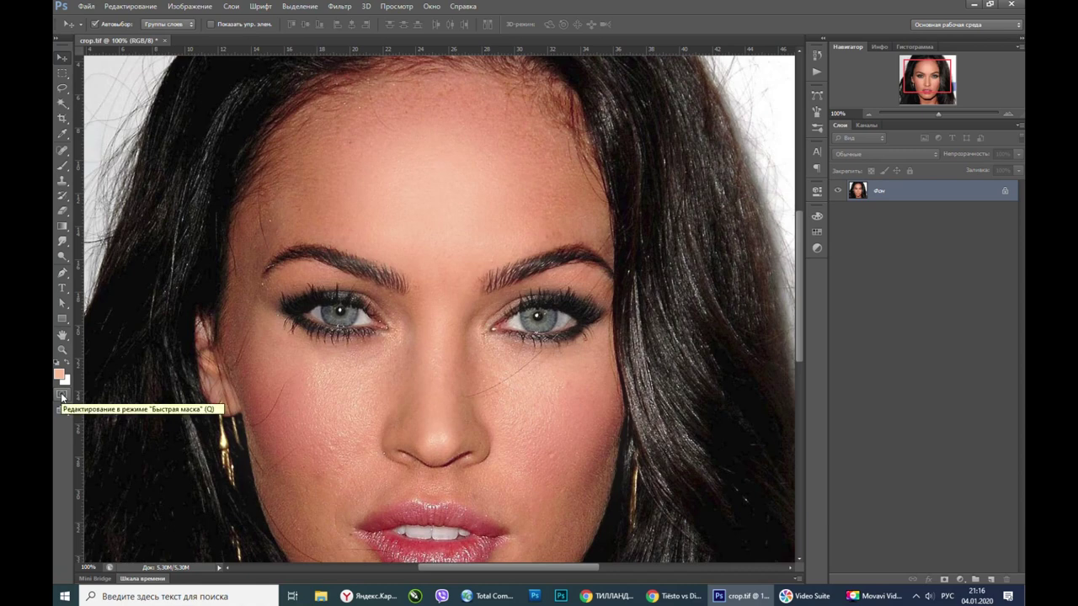
- Enter Quick Mask mode and set a 250-pixel brush to 80% opacity and 80% flow
{"action": "left_click", "coordinate": [62, 396]}
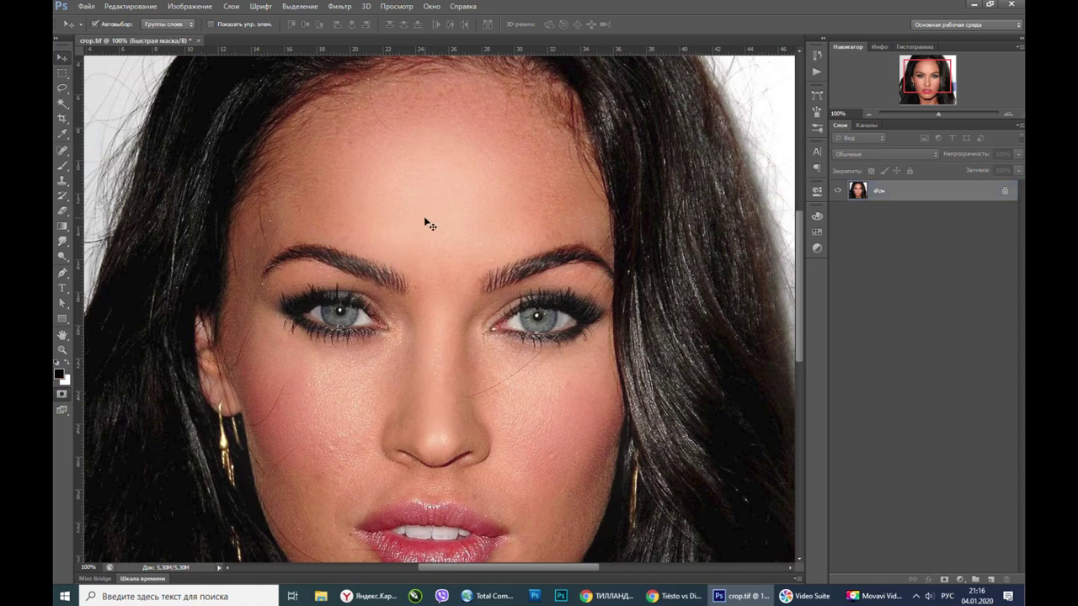
{"action": "left_click", "coordinate": [63, 166]}
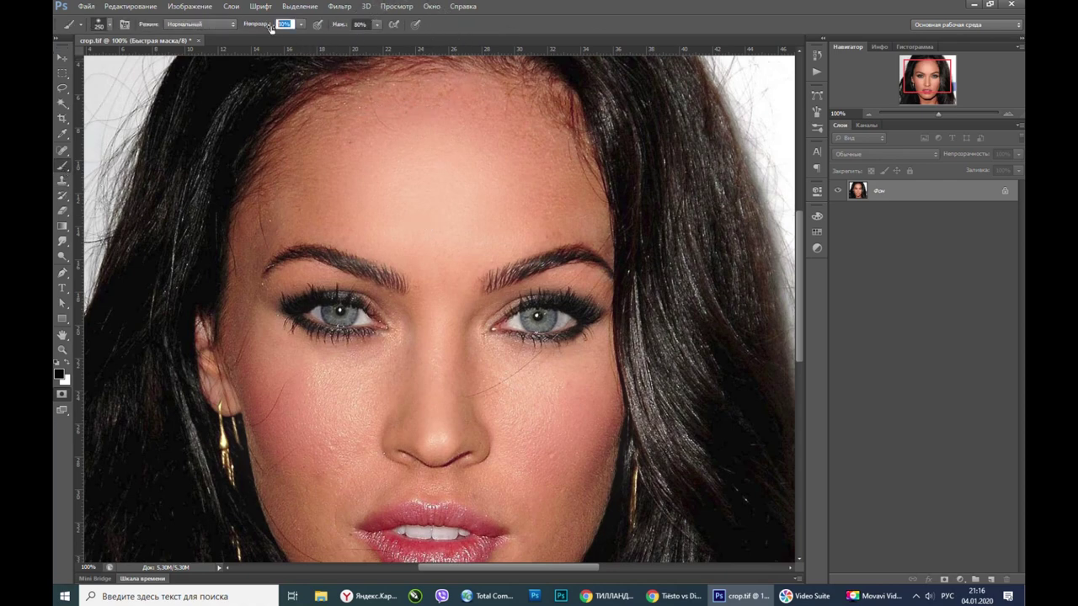
{"action": "left_click", "coordinate": [362, 25]}
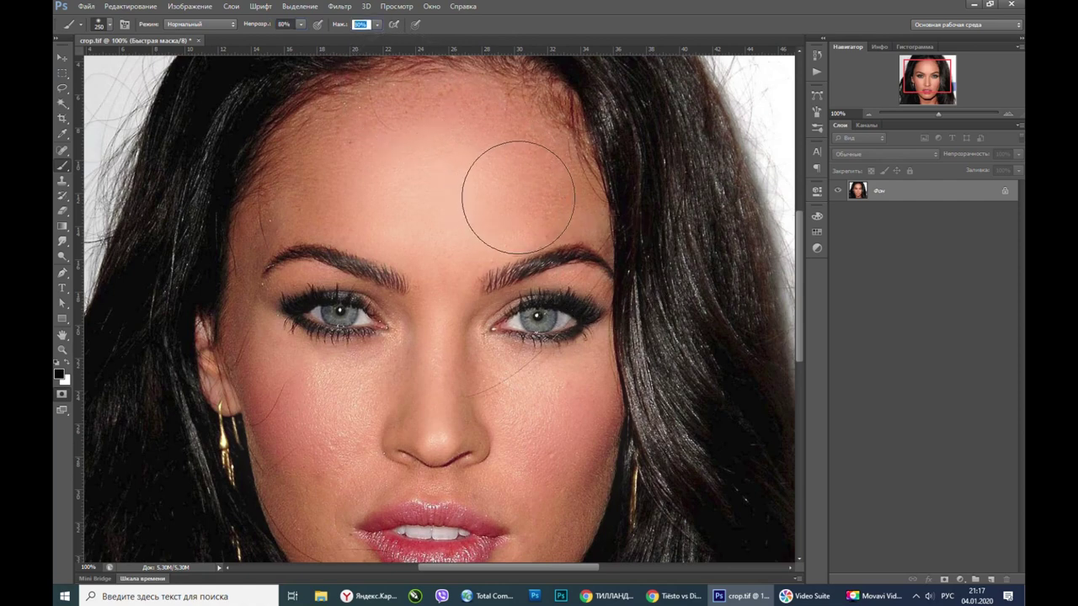
{"action": "key", "text": "Return"}
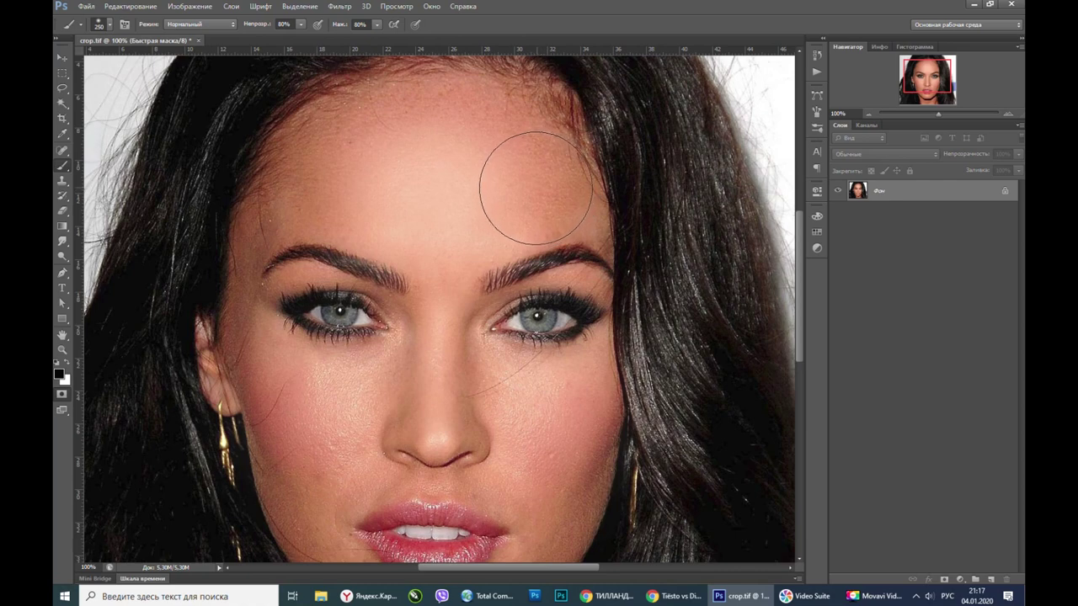
- Paint the quick mask over the forehead, between the brows, the nose bridge and the cheeks, using 200- and 125-pixel brushes
{"action": "mouse_move", "coordinate": [535, 179]}
{"action": "left_mouse_down"}
{"action": "mouse_move", "coordinate": [504, 204]}
{"action": "mouse_move", "coordinate": [346, 137]}
{"action": "mouse_move", "coordinate": [463, 163]}
{"action": "left_mouse_up"}
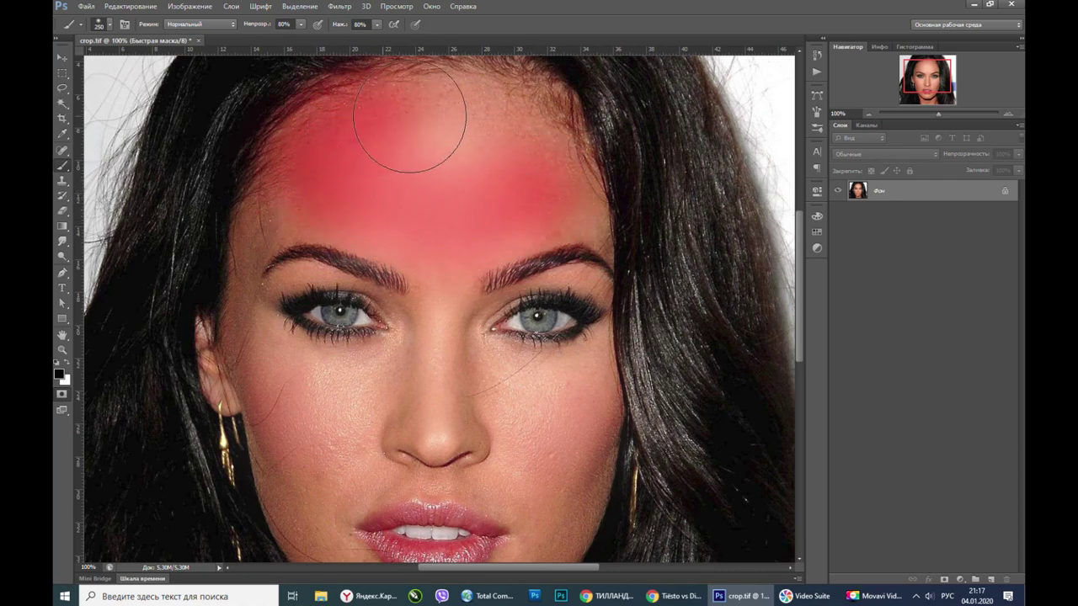
{"action": "key", "text": "bracketleft"}
{"action": "left_click_drag", "start_coordinate": [410, 169], "coordinate": [424, 210]}
{"action": "key", "text": "bracketleft"}
{"action": "key", "text": "bracketleft"}
{"action": "key", "text": "bracketleft"}
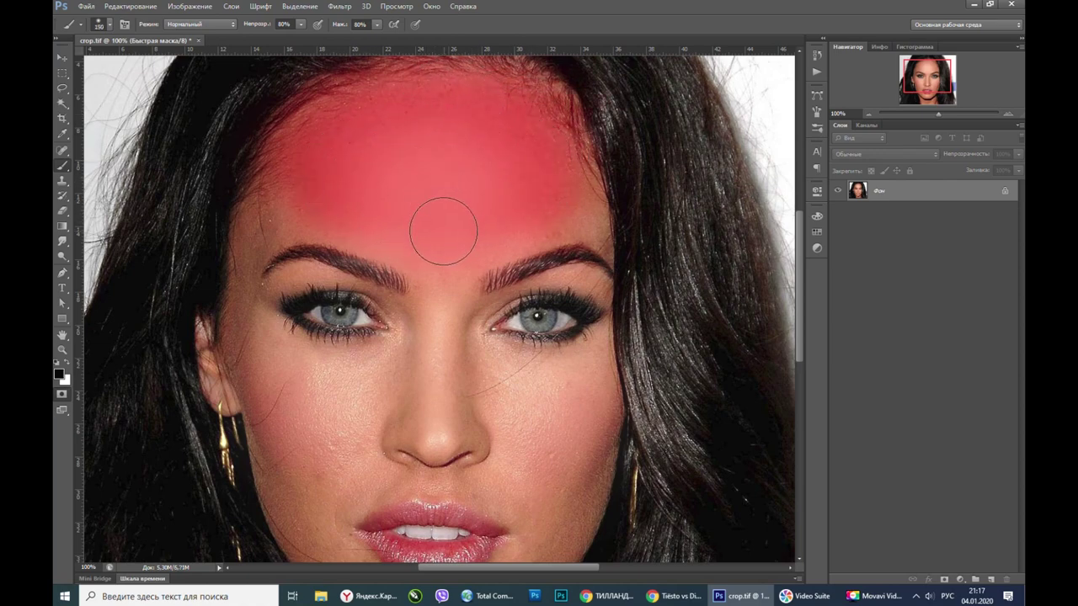
{"action": "left_click_drag", "start_coordinate": [435, 256], "coordinate": [437, 440]}
{"action": "mouse_move", "coordinate": [461, 307]}
{"action": "left_mouse_down"}
{"action": "mouse_move", "coordinate": [452, 258]}
{"action": "mouse_move", "coordinate": [529, 216]}
{"action": "mouse_move", "coordinate": [582, 220]}
{"action": "mouse_move", "coordinate": [564, 160]}
{"action": "mouse_move", "coordinate": [534, 118]}
{"action": "mouse_move", "coordinate": [433, 84]}
{"action": "mouse_move", "coordinate": [324, 118]}
{"action": "mouse_move", "coordinate": [273, 214]}
{"action": "mouse_move", "coordinate": [232, 249]}
{"action": "mouse_move", "coordinate": [320, 223]}
{"action": "mouse_move", "coordinate": [443, 246]}
{"action": "left_mouse_up"}
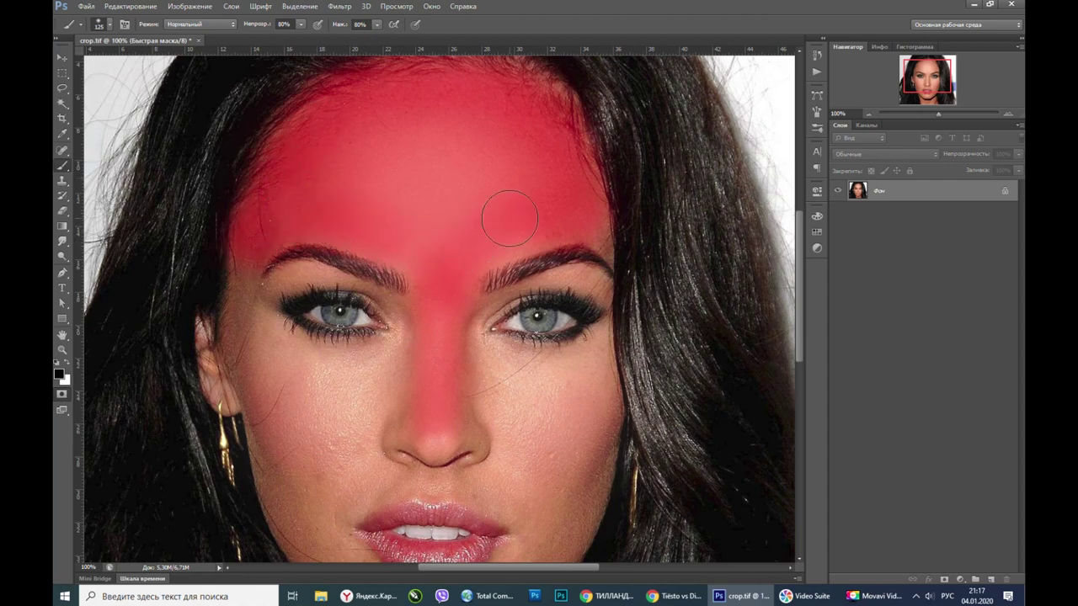
{"action": "key", "text": "bracketright"}
{"action": "key", "text": "bracketright"}
{"action": "key", "text": "bracketright"}
{"action": "mouse_move", "coordinate": [492, 177]}
{"action": "left_mouse_down"}
{"action": "mouse_move", "coordinate": [410, 204]}
{"action": "mouse_move", "coordinate": [477, 173]}
{"action": "mouse_move", "coordinate": [421, 229]}
{"action": "left_mouse_up"}
{"action": "left_click_drag", "start_coordinate": [581, 374], "coordinate": [337, 430]}
{"action": "scroll", "coordinate": [337, 430], "scroll_direction": "down", "scroll_amount": 3}
- Paint the quick mask down over the chin and jawline
{"action": "left_click_drag", "start_coordinate": [505, 472], "coordinate": [295, 246]}
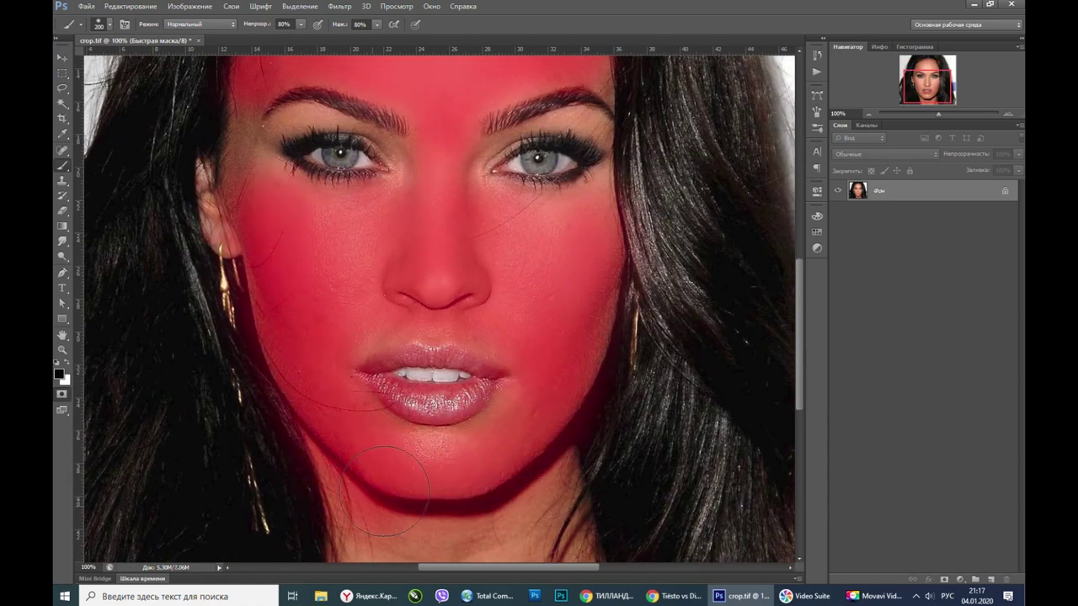
{"action": "scroll", "coordinate": [448, 276], "scroll_direction": "down", "scroll_amount": 5}
{"action": "scroll", "coordinate": [448, 276], "scroll_direction": "up", "scroll_amount": 2}
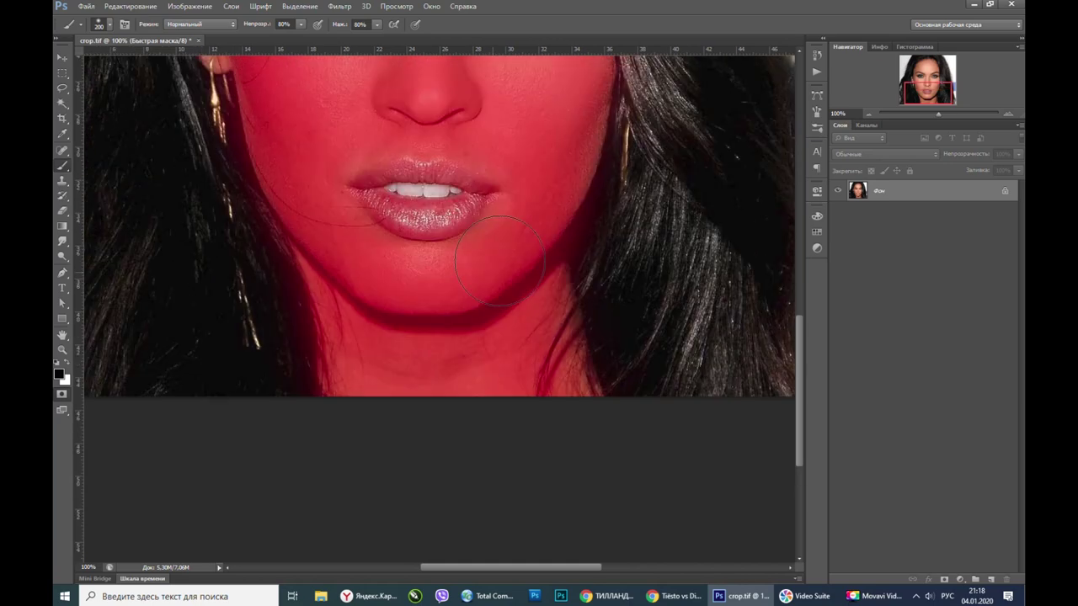
{"action": "scroll", "coordinate": [448, 276], "scroll_direction": "up", "scroll_amount": 4}
- Mask the skin around both eyes with a soft 50–80 pixel brush, leaving the eyes themselves unmasked
{"action": "key", "text": "["}
{"action": "key", "text": "bracketleft"}
{"action": "key", "text": "bracketleft"}
{"action": "key", "text": "bracketleft"}
{"action": "key", "text": "bracketleft"}
{"action": "key", "text": "bracketleft"}
{"action": "key", "text": "bracketleft"}
{"action": "key", "text": "bracketleft"}
{"action": "key", "text": "bracketleft"}
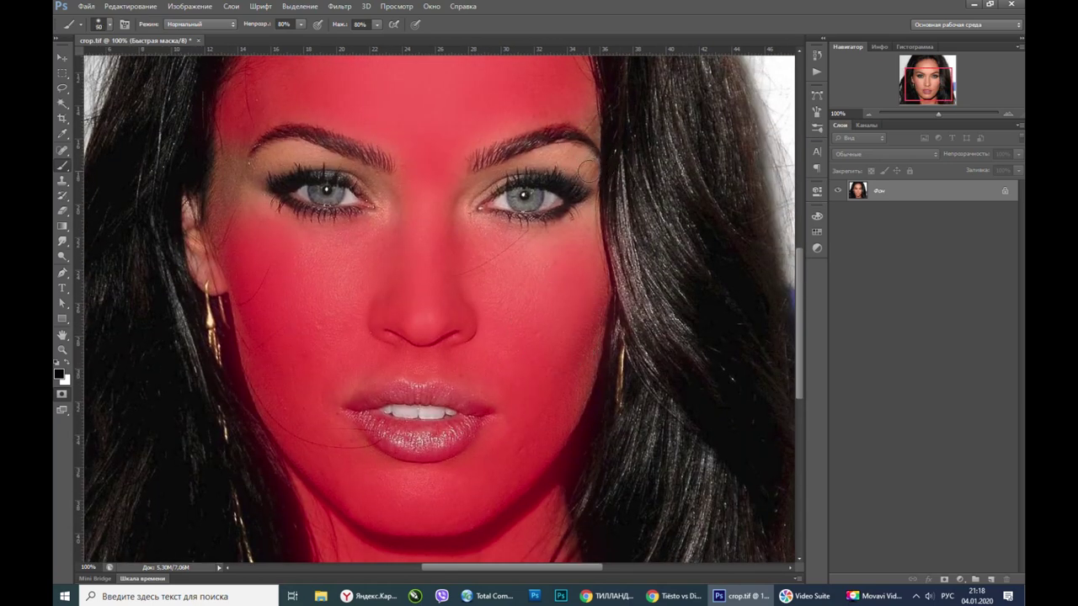
{"action": "mouse_move", "coordinate": [588, 166]}
{"action": "left_mouse_down"}
{"action": "mouse_move", "coordinate": [476, 185]}
{"action": "mouse_move", "coordinate": [367, 173]}
{"action": "mouse_move", "coordinate": [264, 217]}
{"action": "left_mouse_up"}
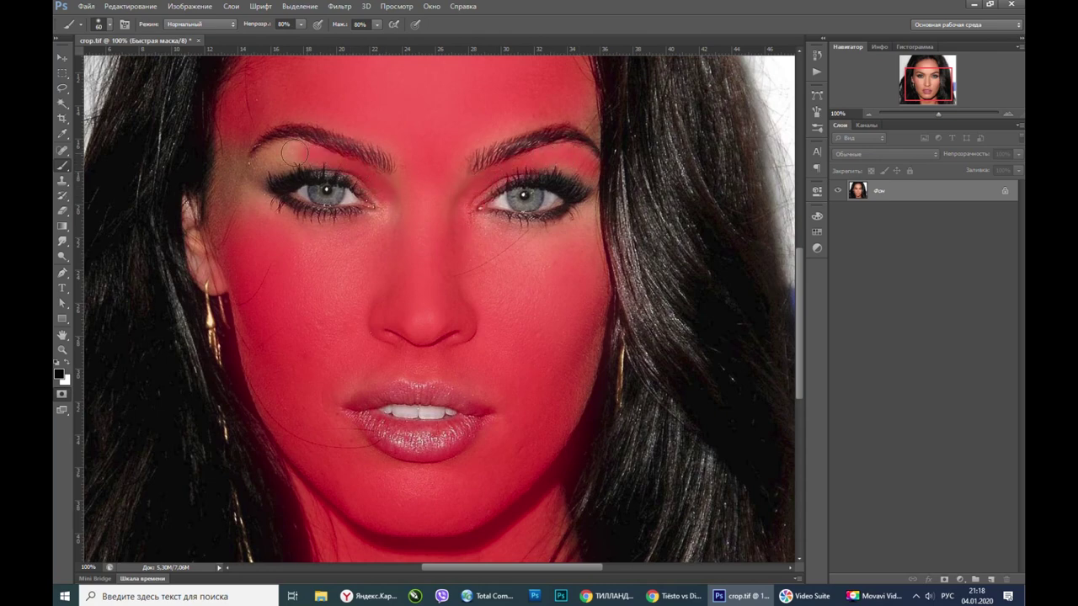
{"action": "key", "text": "bracketright"}
{"action": "key", "text": "bracketright"}
{"action": "right_click", "coordinate": [229, 157]}
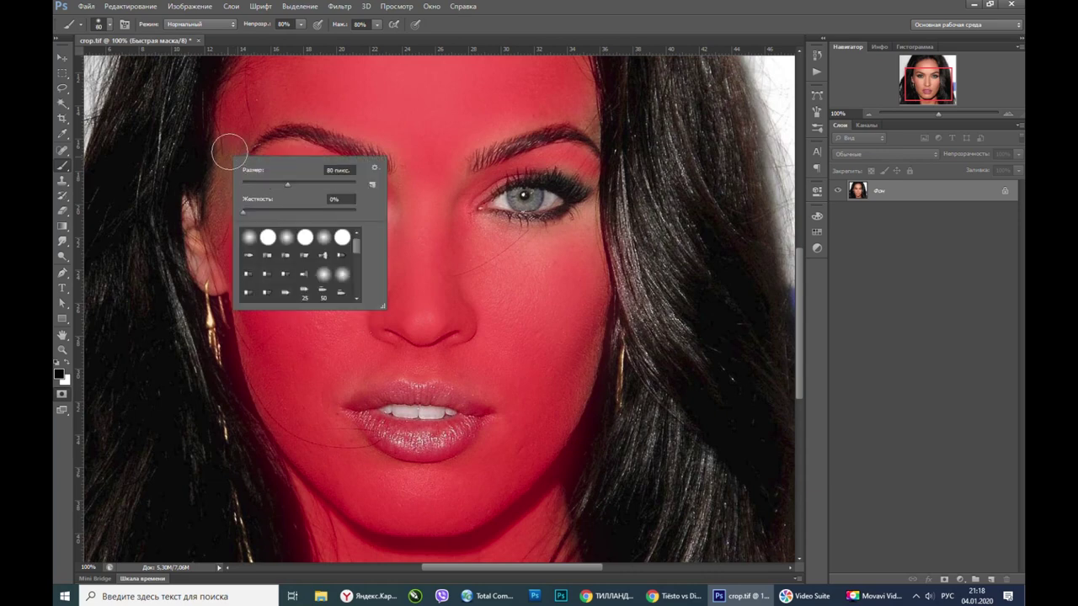
{"action": "key", "text": "Escape"}
{"action": "scroll", "coordinate": [487, 239], "scroll_direction": "down", "scroll_amount": 2}
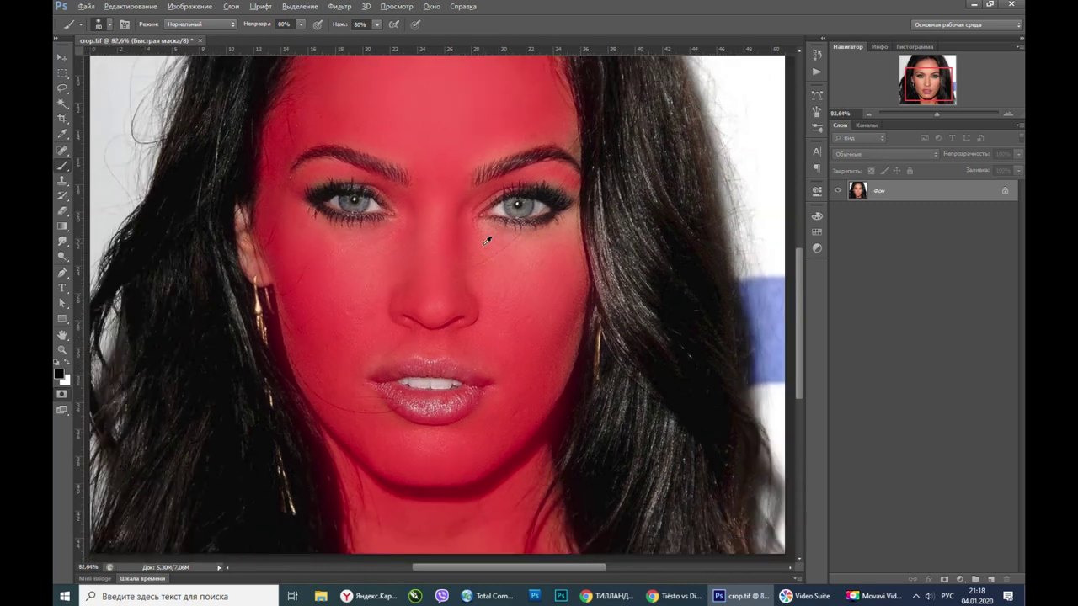
{"action": "scroll", "coordinate": [487, 239], "scroll_direction": "down", "scroll_amount": 2}
{"action": "scroll", "coordinate": [512, 291], "scroll_direction": "down", "scroll_amount": 1}
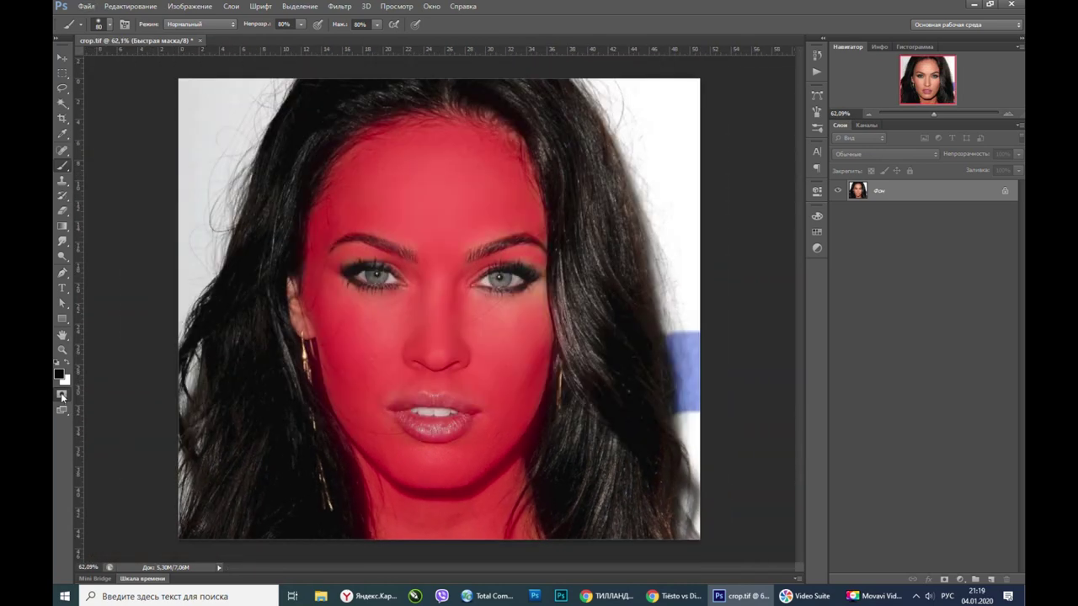
- Exit Quick Mask and invert the selection so only the facial skin is selected
{"action": "left_click", "coordinate": [61, 396]}
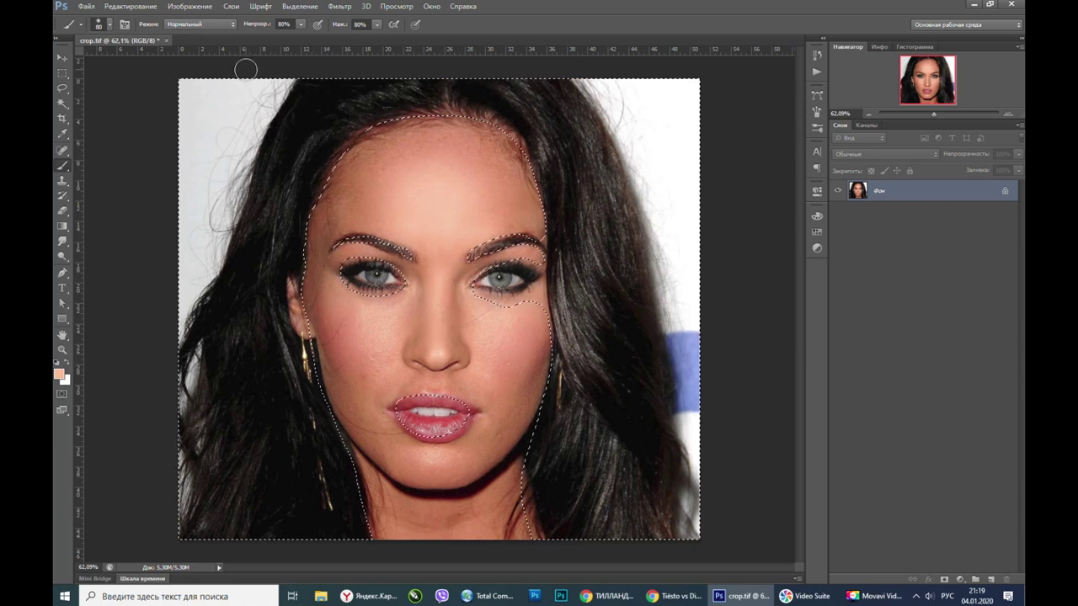
{"action": "left_click", "coordinate": [299, 7]}
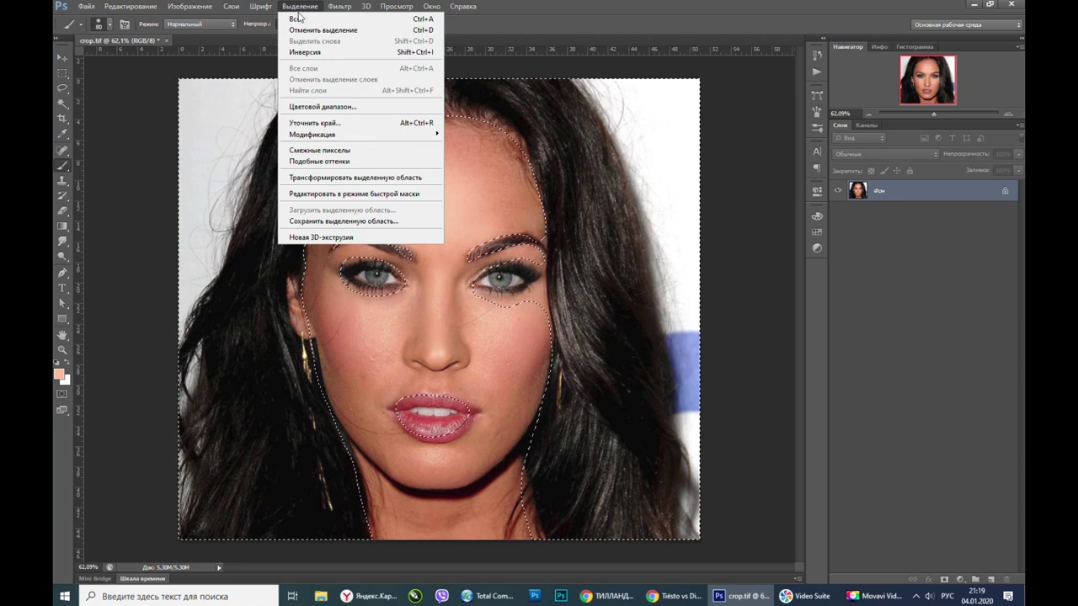
{"action": "left_click", "coordinate": [314, 53]}
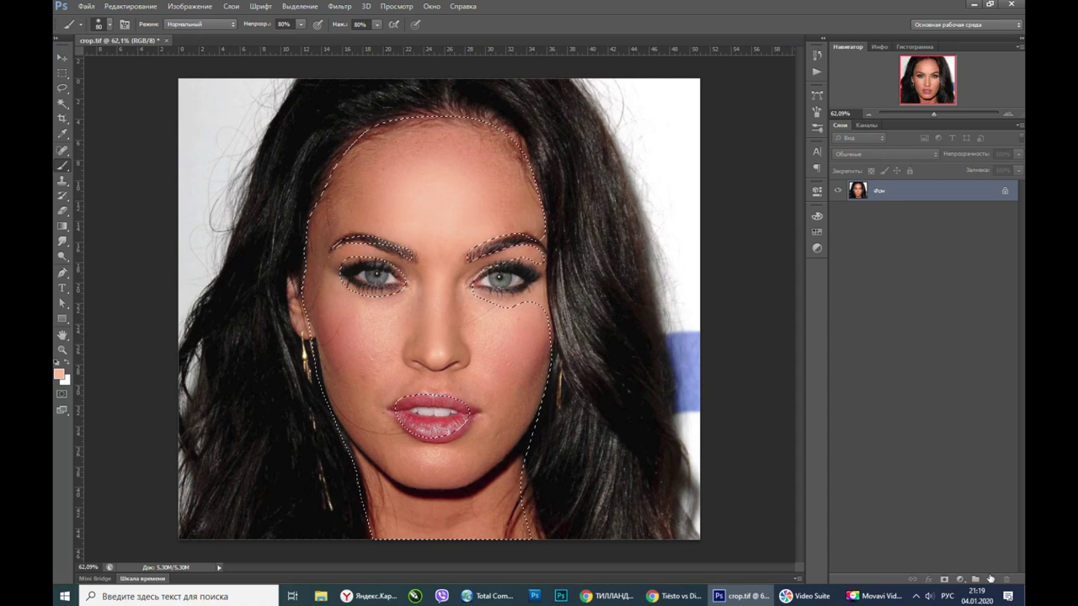
- Copy the selected skin to a new Layer 1 with Ctrl+J, check it, and zoom to 100%
{"action": "key", "text": "ctrl+j"}
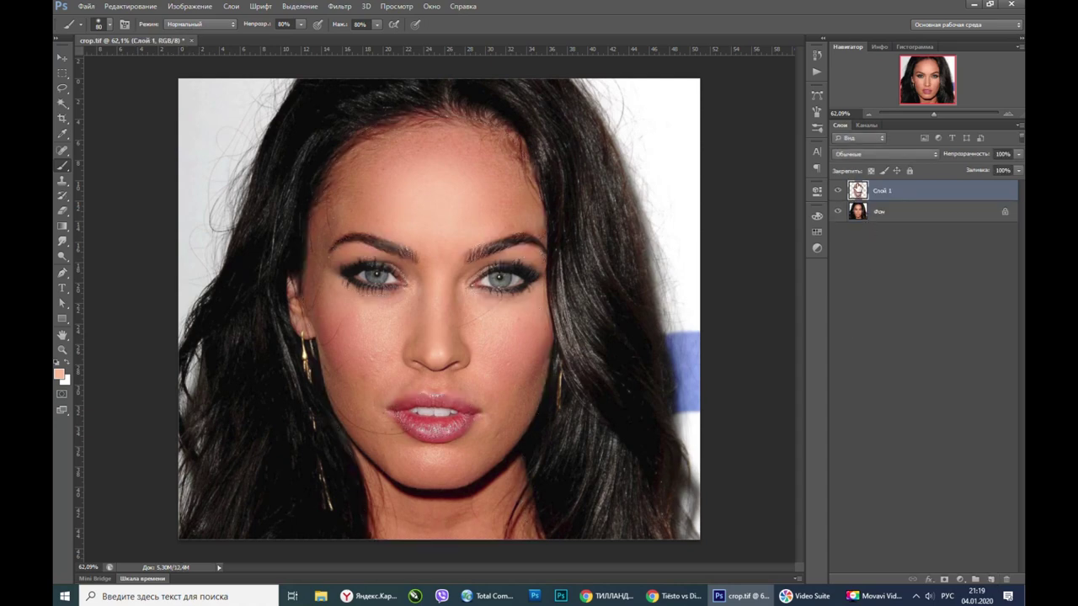
{"action": "left_click", "coordinate": [838, 212]}
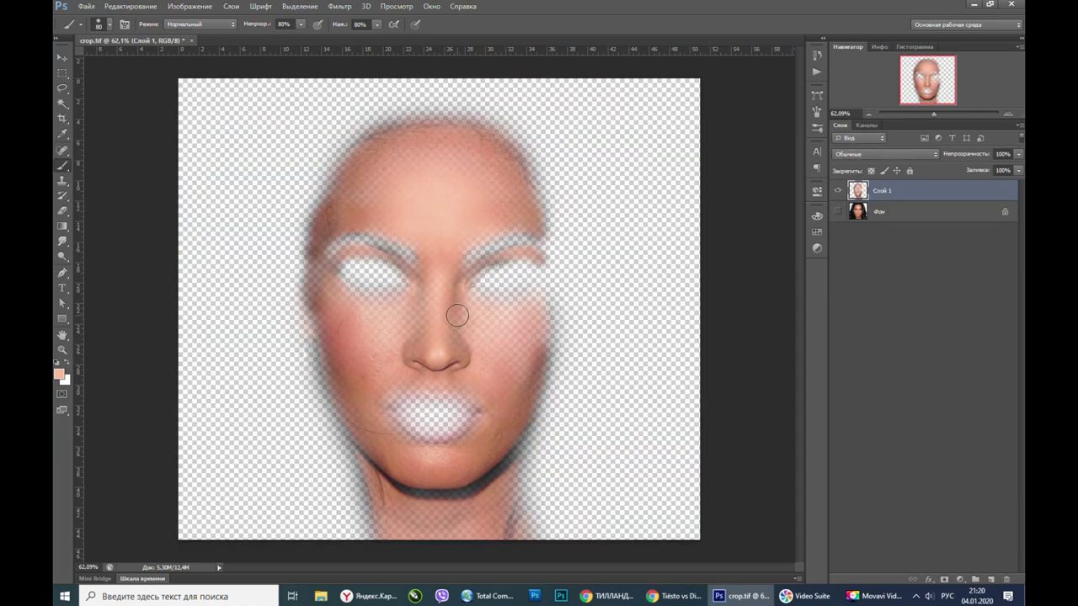
{"action": "left_click", "coordinate": [838, 211]}
{"action": "left_click", "coordinate": [1008, 111]}
{"action": "left_click", "coordinate": [1008, 111]}
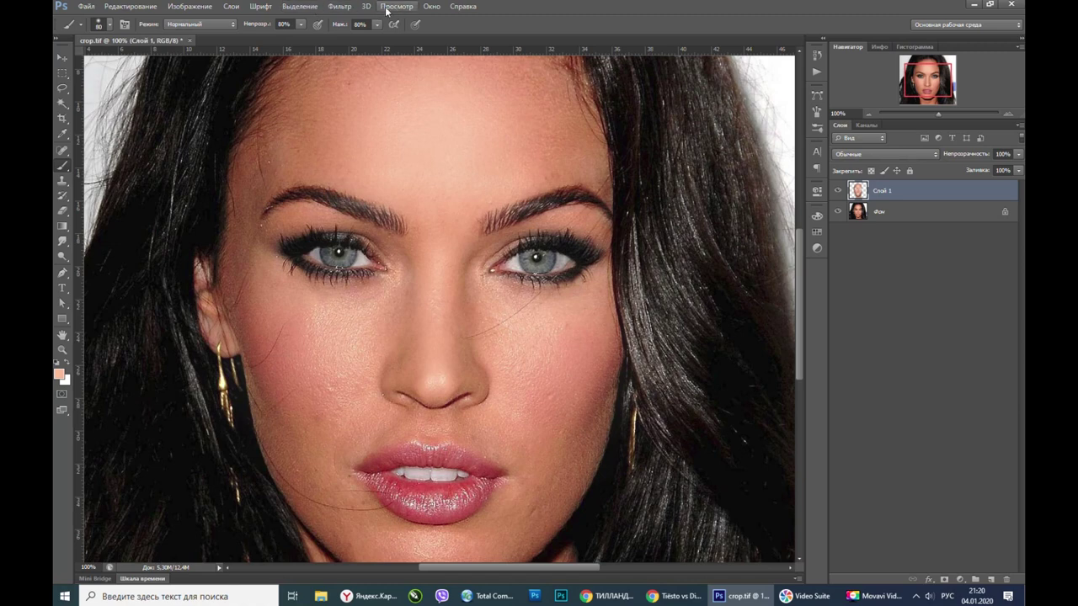
- Apply a Gaussian Blur with a 2.5-pixel radius to Layer 1
{"action": "left_click", "coordinate": [339, 7]}
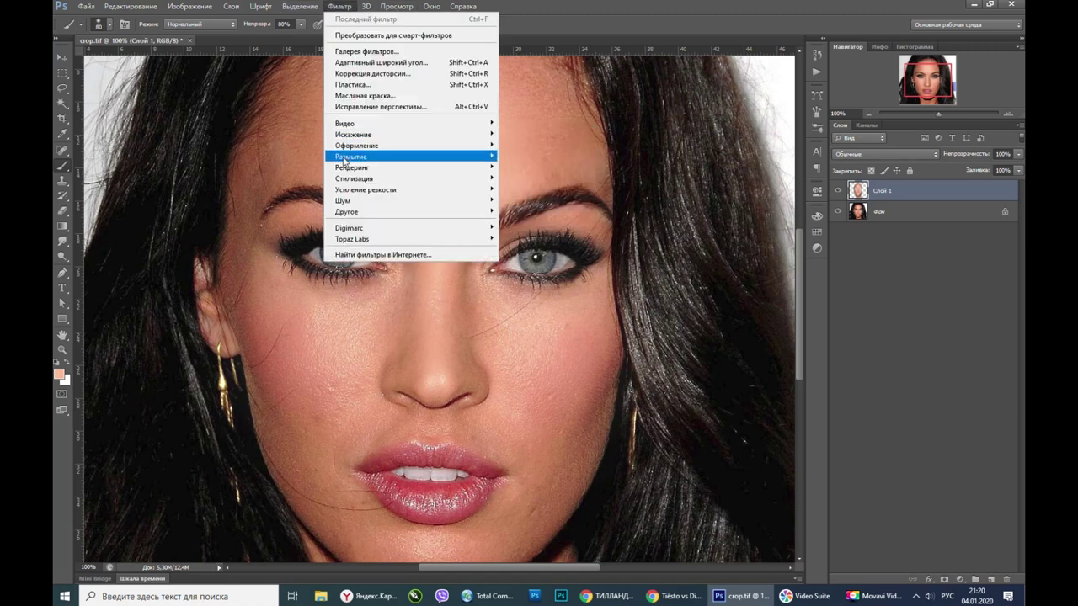
{"action": "mouse_move", "coordinate": [351, 157]}
{"action": "left_click", "coordinate": [566, 251]}
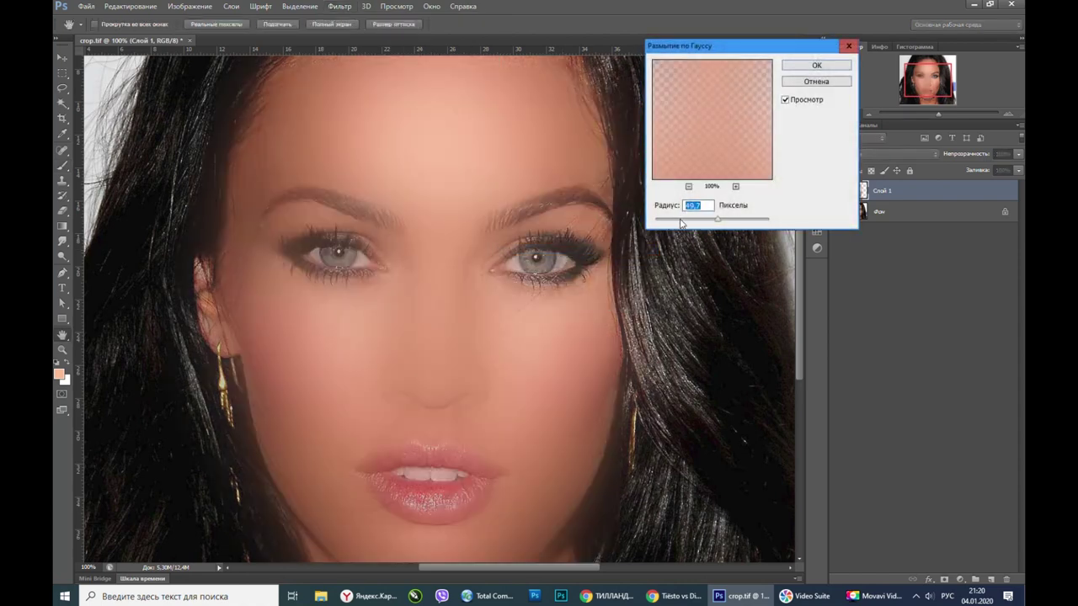
{"action": "left_click", "coordinate": [682, 219]}
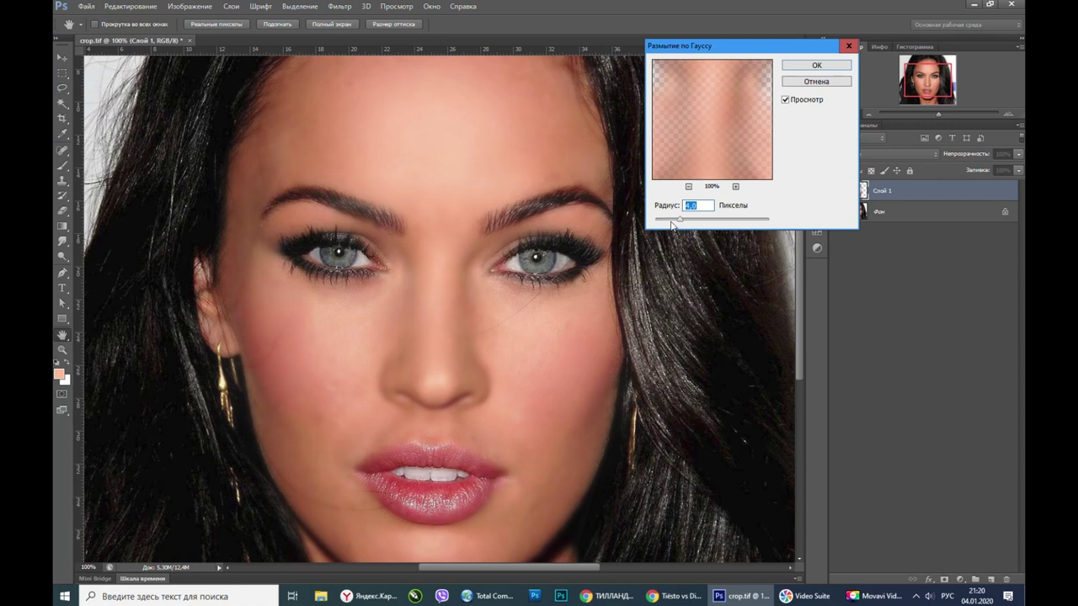
{"action": "left_click_drag", "start_coordinate": [671, 223], "coordinate": [672, 222]}
{"action": "left_click", "coordinate": [815, 66]}
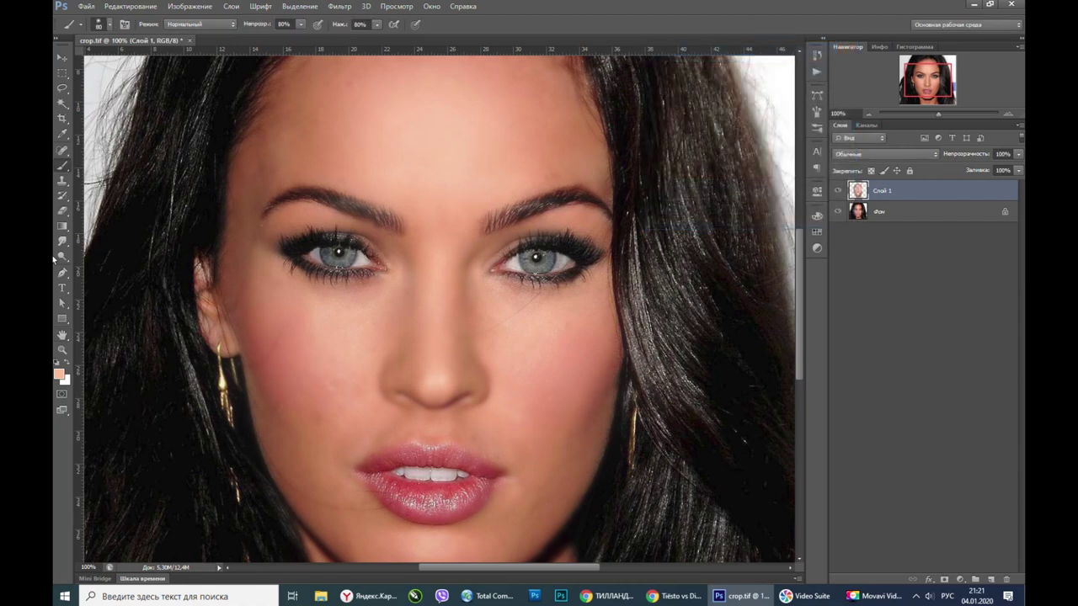
- Erase Layer 1's blur over the eyebrow with a 56 px, 70% flow eraser, then hide the original photo
{"action": "left_click", "coordinate": [62, 211]}
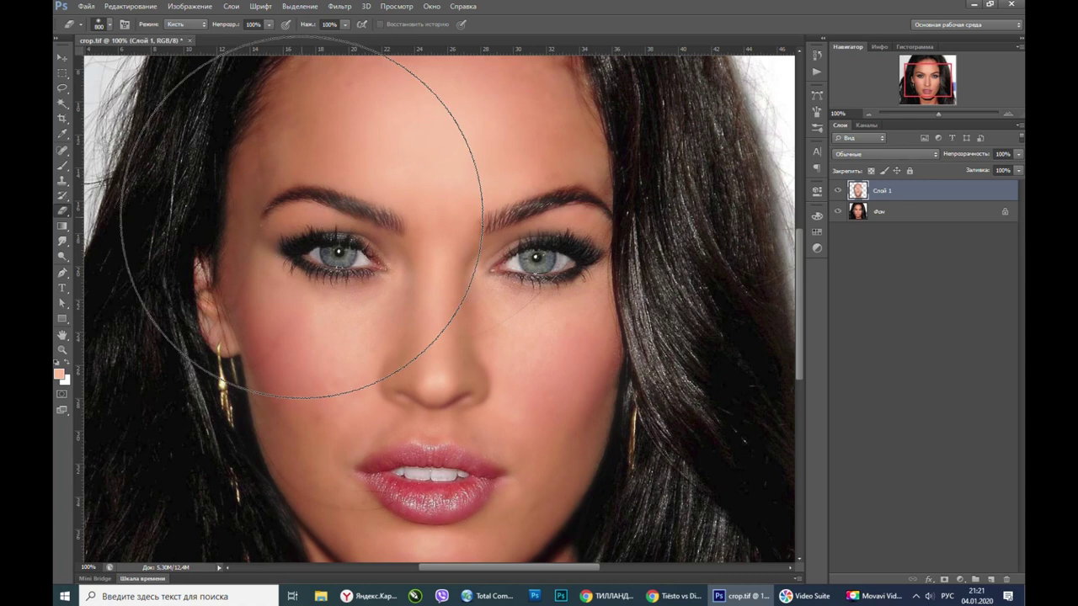
{"action": "right_click", "coordinate": [390, 225]}
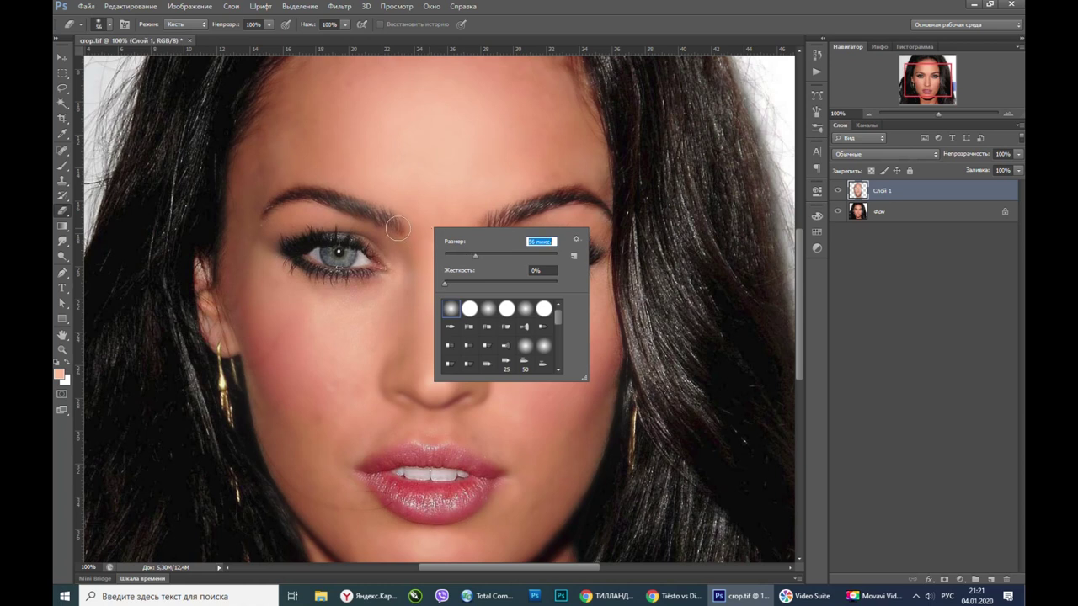
{"action": "type", "text": "56"}
{"action": "key", "text": "Return"}
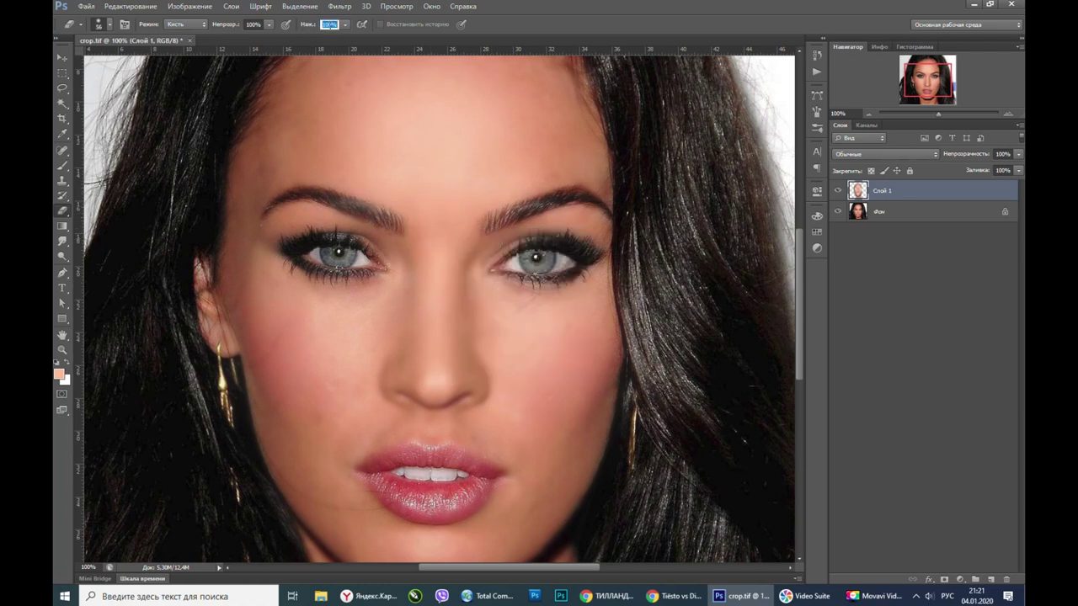
{"action": "type", "text": "70"}
{"action": "key", "text": "Return"}
{"action": "left_click_drag", "start_coordinate": [329, 199], "coordinate": [268, 212]}
{"action": "left_click", "coordinate": [839, 212]}
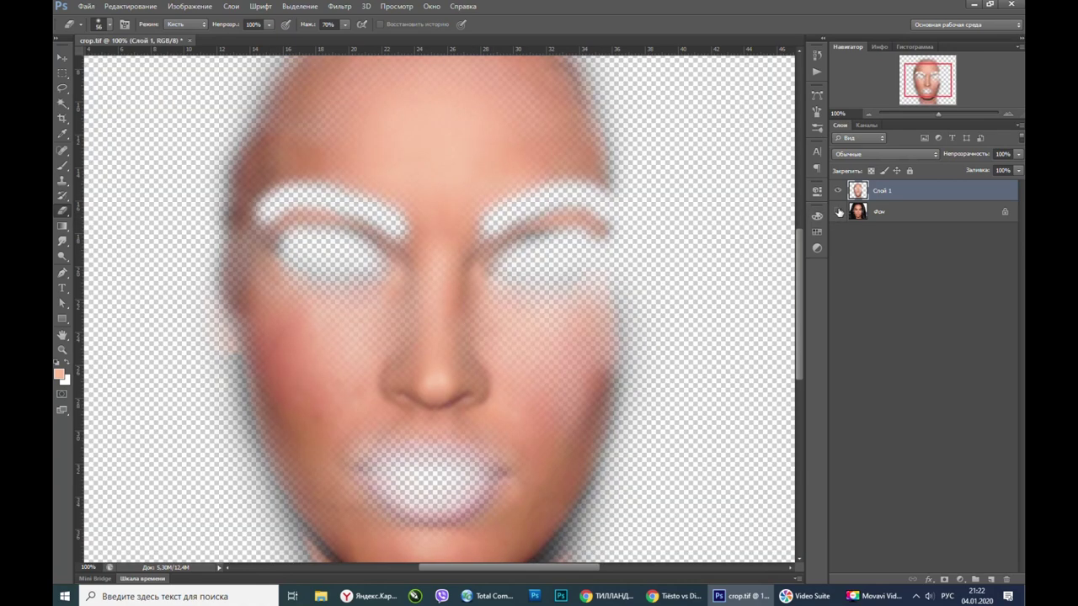
- Turn the Background layer's visibility back on and scroll down to the lower face
{"action": "left_click", "coordinate": [839, 212]}
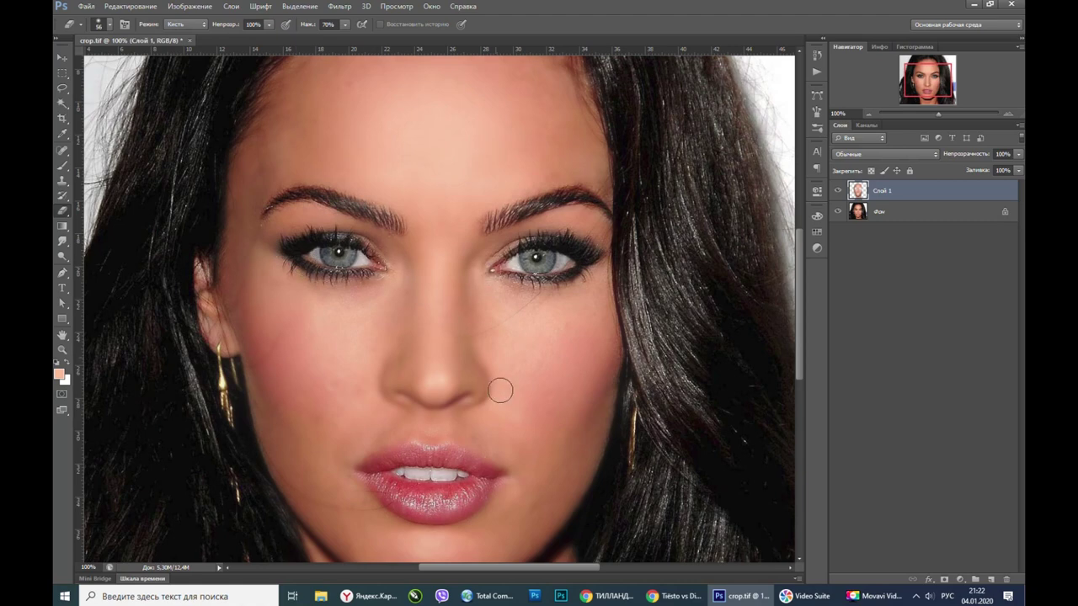
{"action": "scroll", "coordinate": [453, 305], "scroll_direction": "down", "scroll_amount": 3}
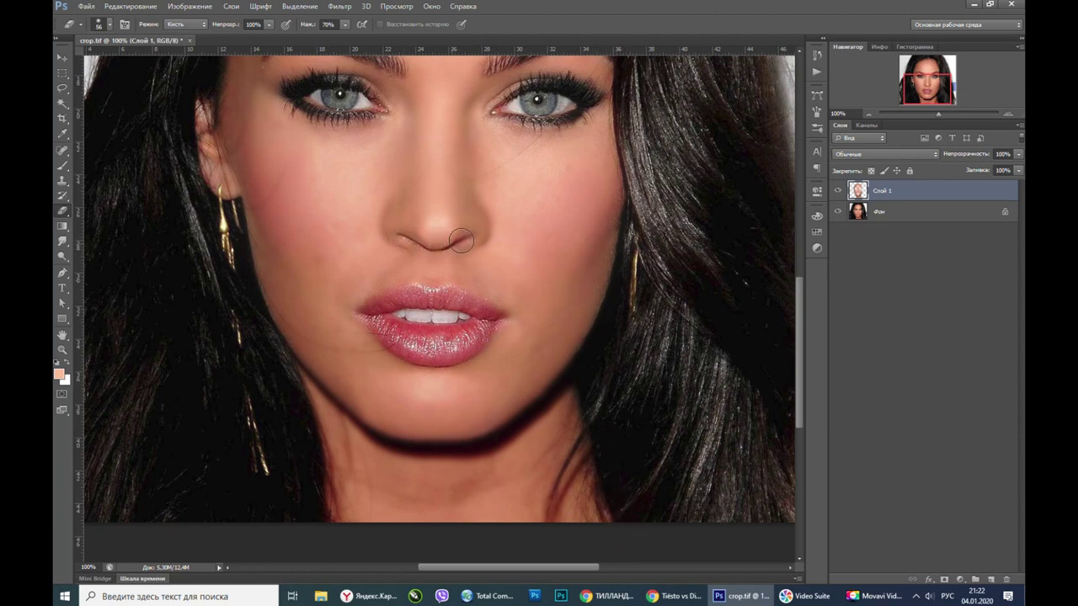
- Undo the harsh erase on the nostril crease and set the eraser flow to 11%
{"action": "scroll", "coordinate": [432, 245], "scroll_direction": "up", "scroll_amount": 5}
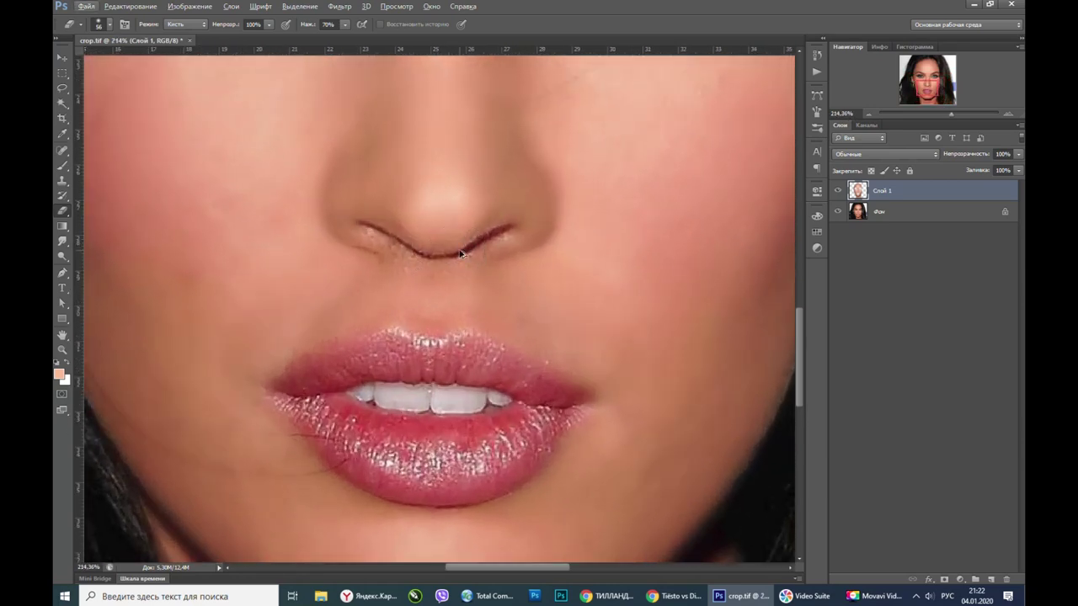
{"action": "key", "text": "ctrl+z"}
{"action": "left_click", "coordinate": [343, 26]}
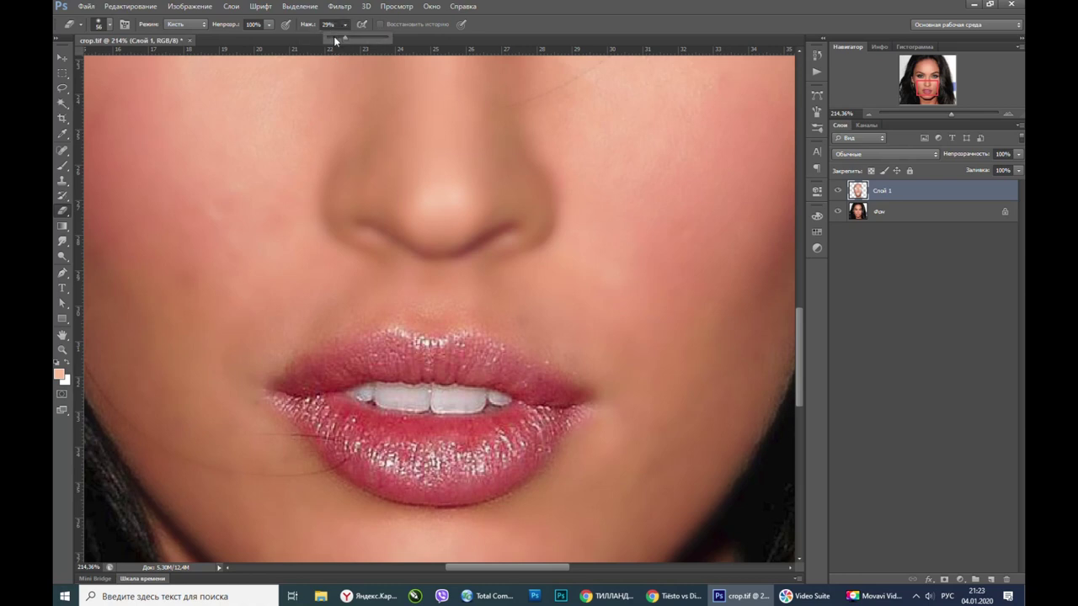
{"action": "left_click", "coordinate": [383, 239]}
- Pan up to the forehead hairline, then zoom out to fit the whole portrait
{"action": "scroll", "coordinate": [404, 286], "scroll_direction": "down", "scroll_amount": 3}
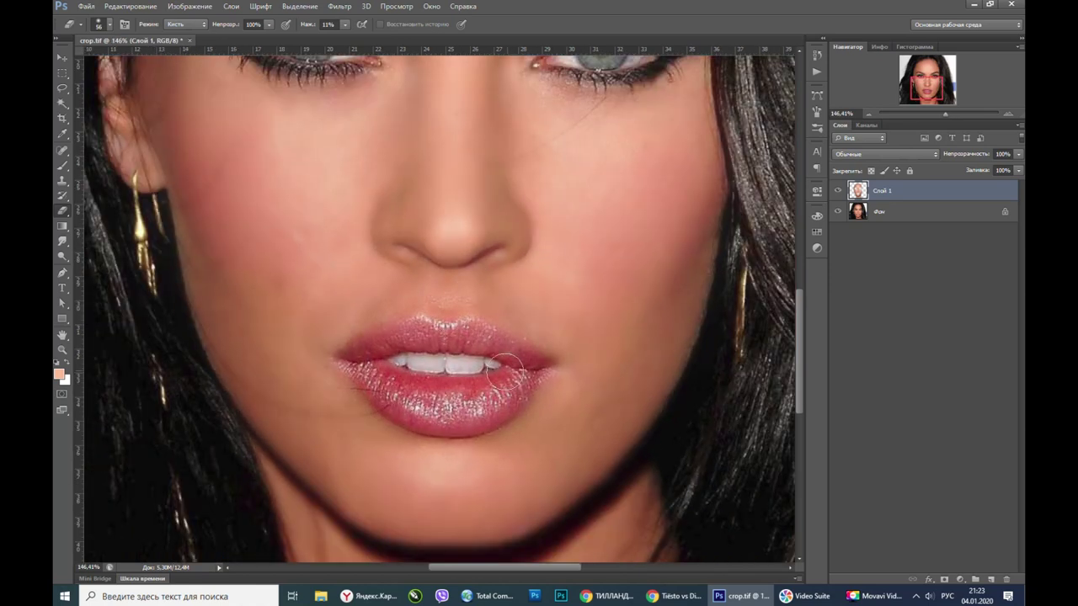
{"action": "scroll", "coordinate": [481, 302], "scroll_direction": "up", "scroll_amount": 5}
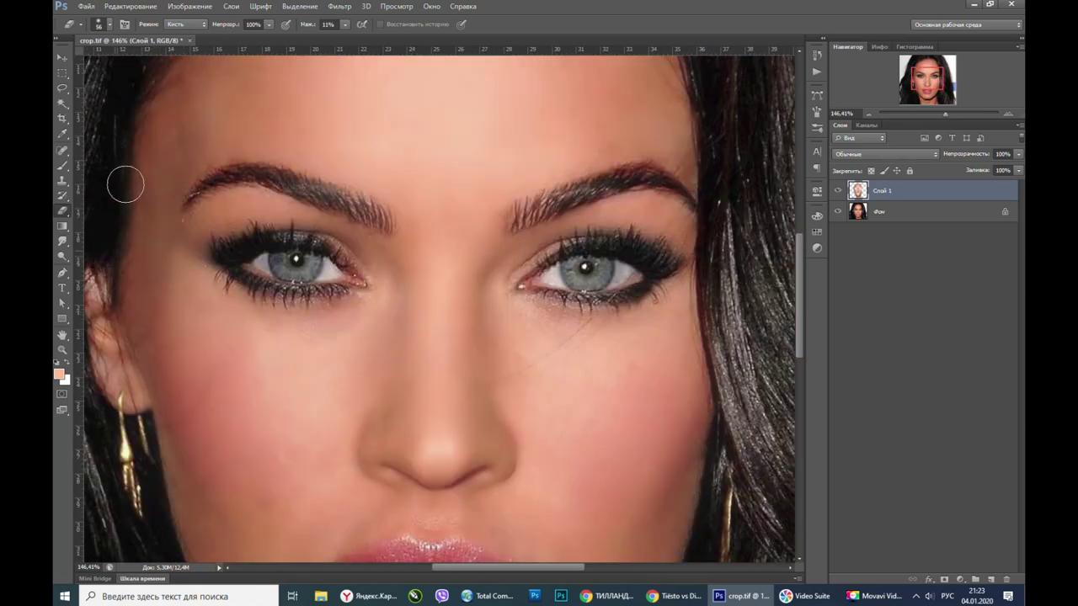
{"action": "left_click_drag", "start_coordinate": [216, 109], "coordinate": [239, 282]}
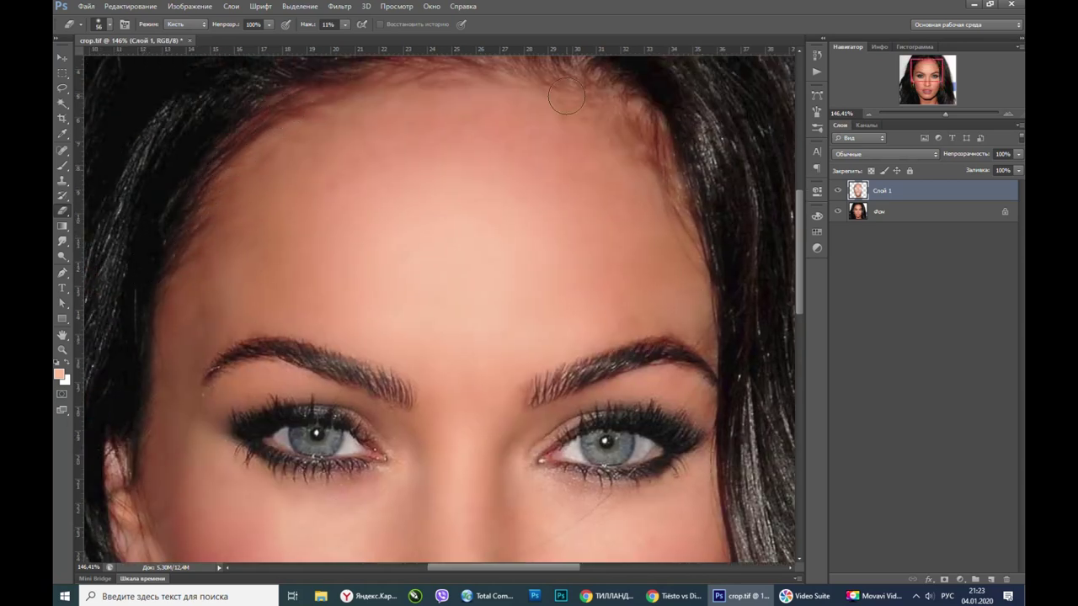
{"action": "key", "text": "ctrl+minus"}
{"action": "key", "text": "ctrl+minus"}
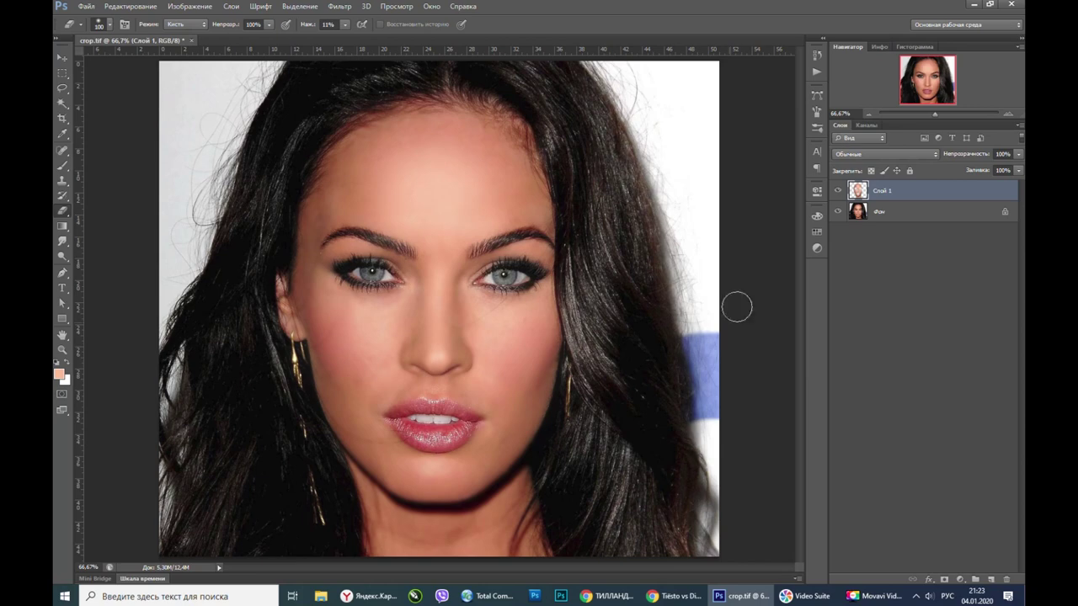
{"action": "key", "text": "ctrl+plus"}
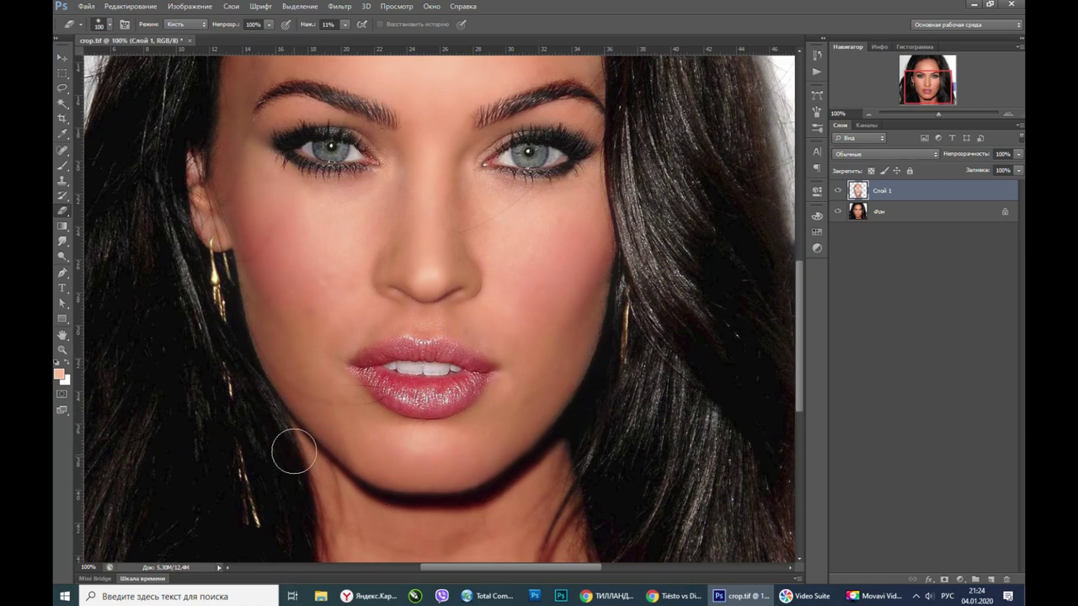
{"action": "left_click_drag", "start_coordinate": [553, 474], "coordinate": [539, 334]}
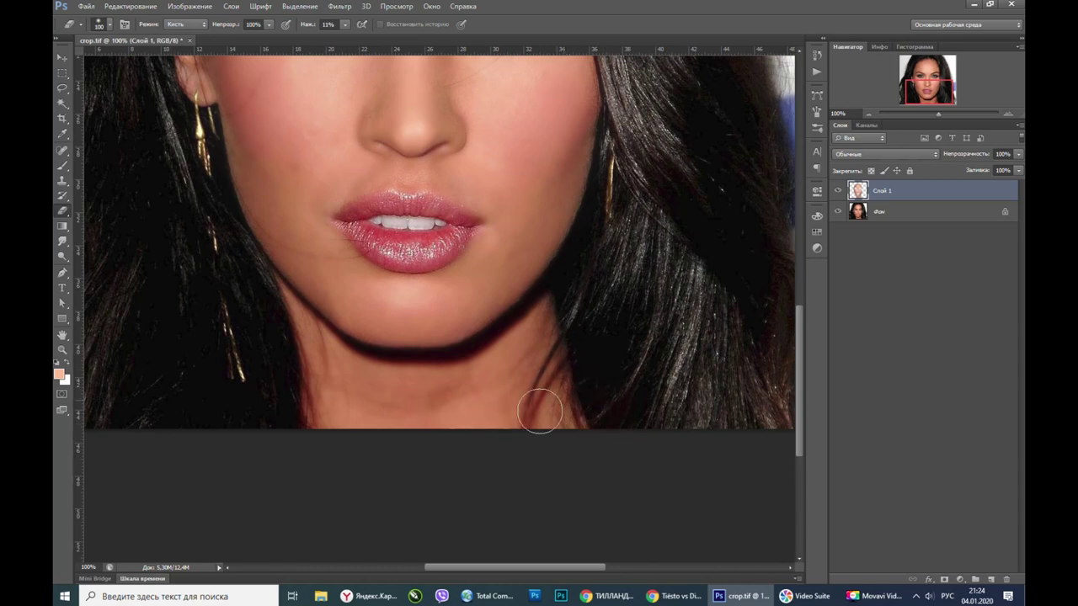
{"action": "left_click_drag", "start_coordinate": [503, 271], "coordinate": [497, 396]}
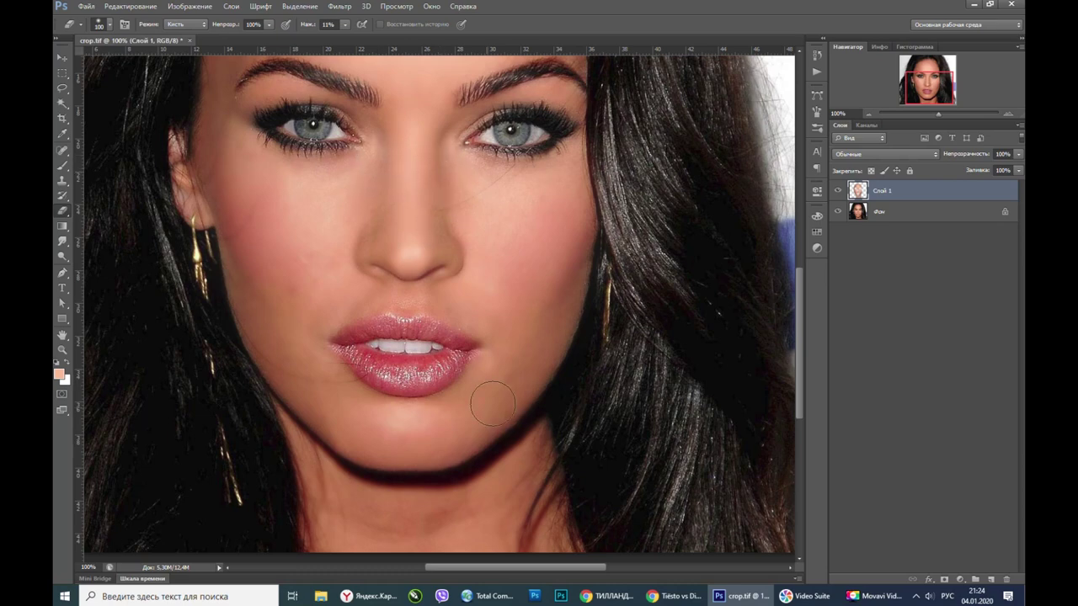
{"action": "left_click_drag", "start_coordinate": [520, 288], "coordinate": [554, 380]}
{"action": "left_click", "coordinate": [63, 58]}
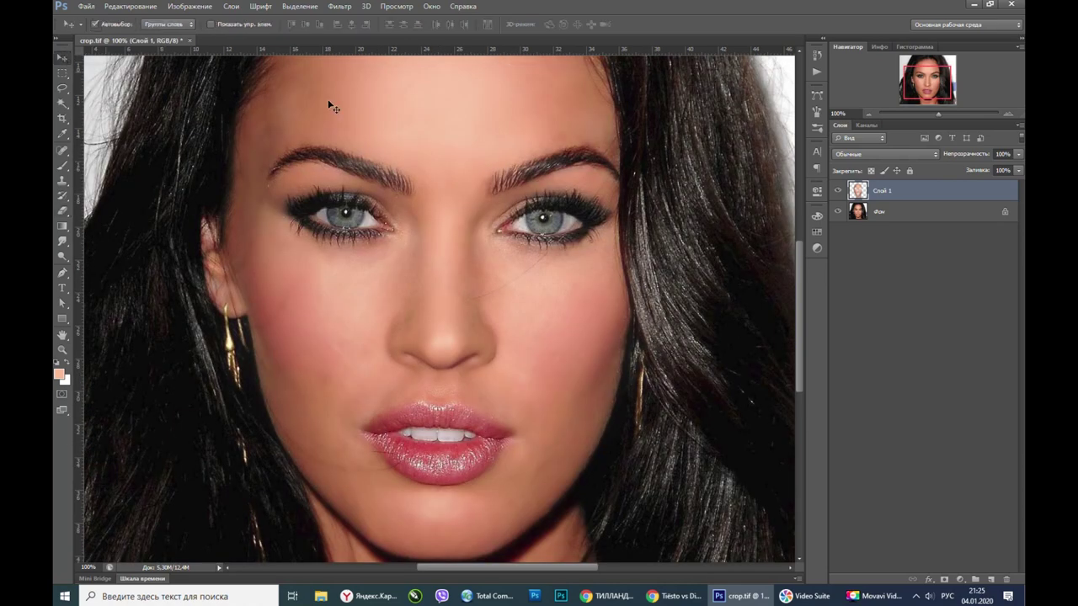
- At 66.67%, switch between the original and the last Eraser history state, ending on the retouch
{"action": "left_click", "coordinate": [868, 113]}
{"action": "left_click", "coordinate": [816, 55]}
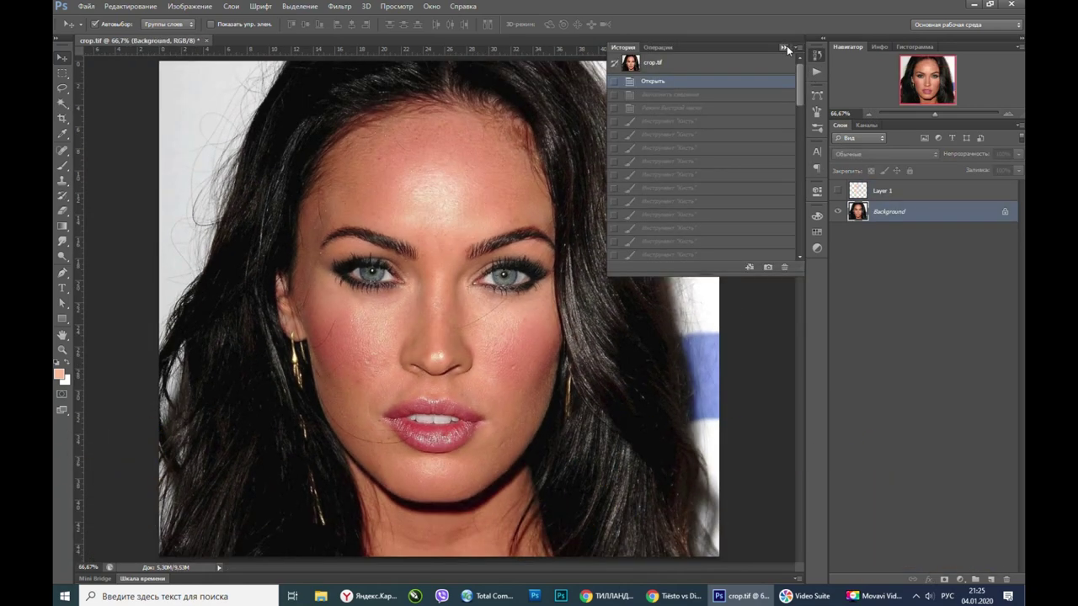
{"action": "scroll", "coordinate": [665, 236], "scroll_direction": "down", "scroll_amount": 10}
{"action": "left_click", "coordinate": [656, 254]}
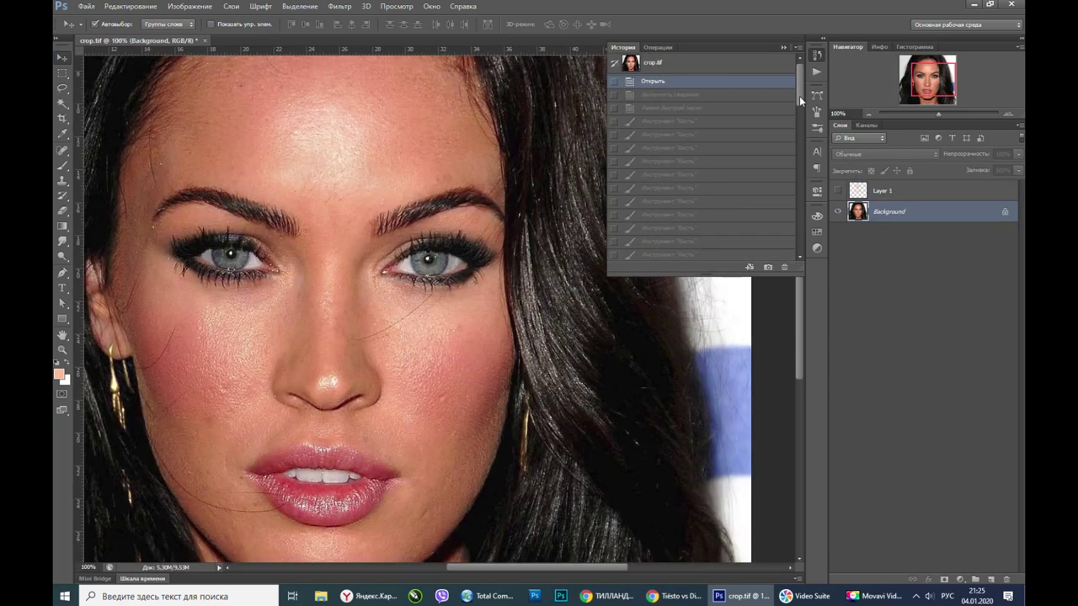
{"action": "left_click_drag", "start_coordinate": [800, 96], "coordinate": [801, 243]}
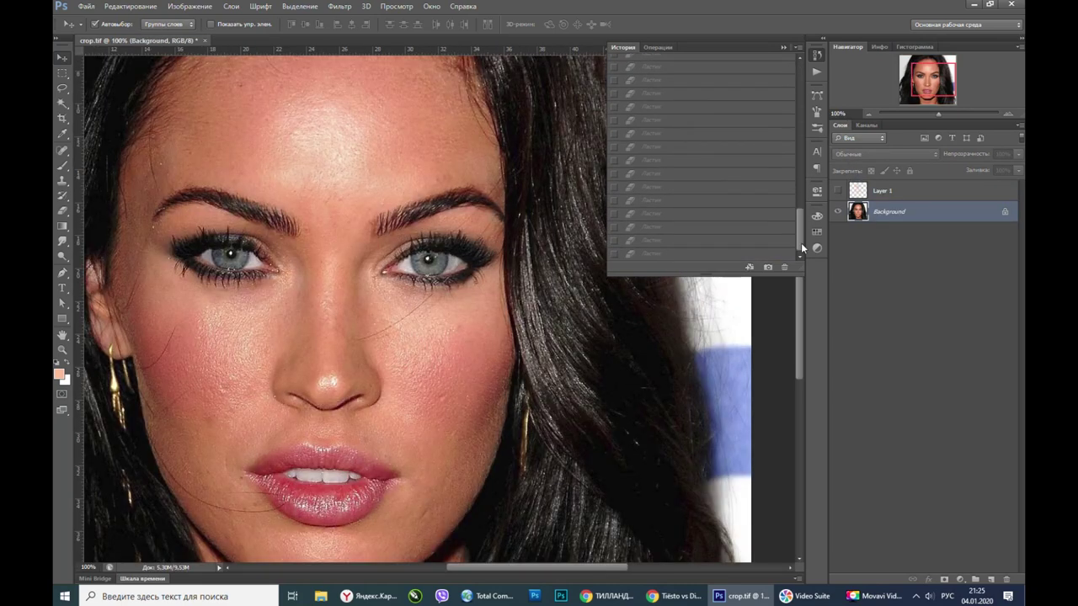
{"action": "left_click", "coordinate": [649, 253]}
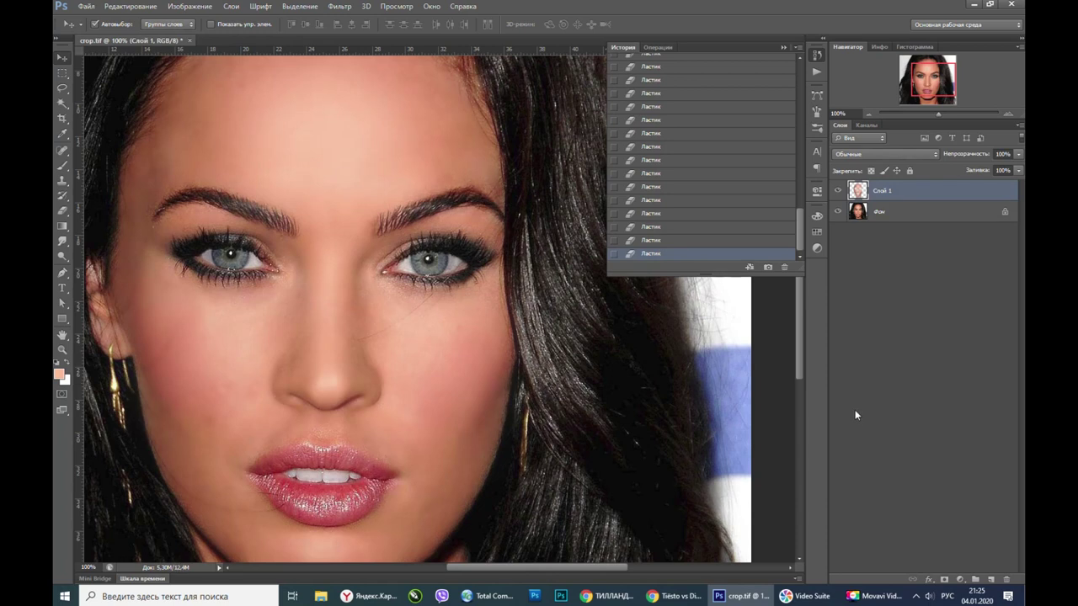